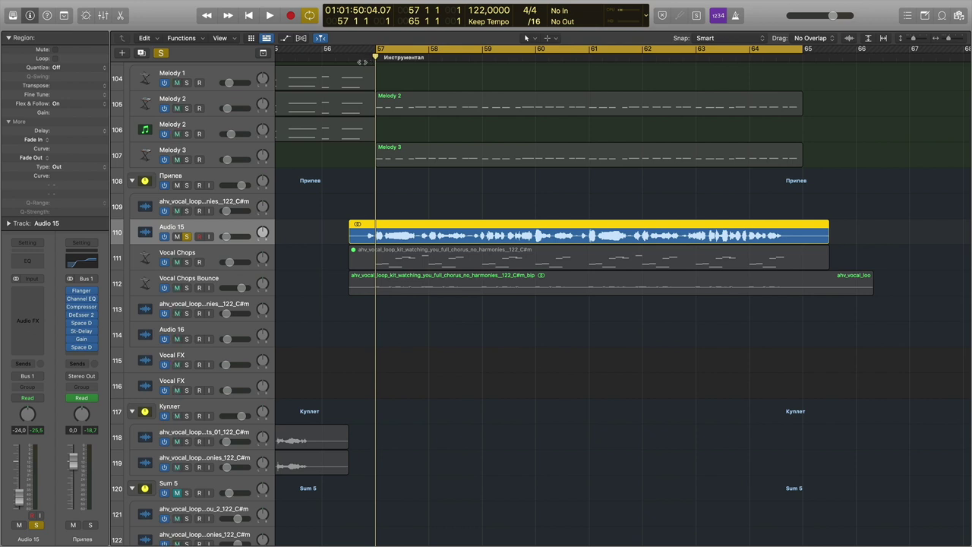
Step: Play the arrangement from bar 57 with the Audio 15 track unsoloed and its vocal region muted
click(186, 236)
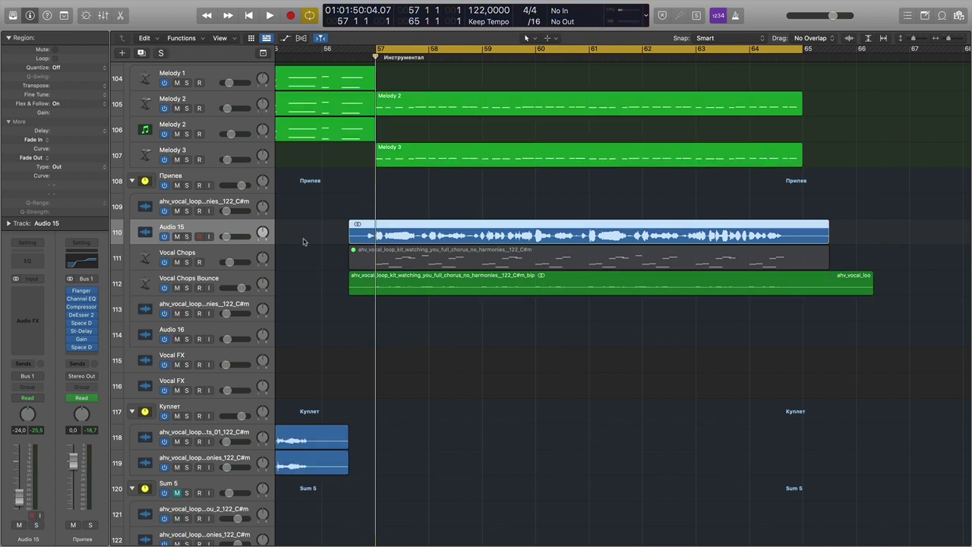
key(ctrl+m)
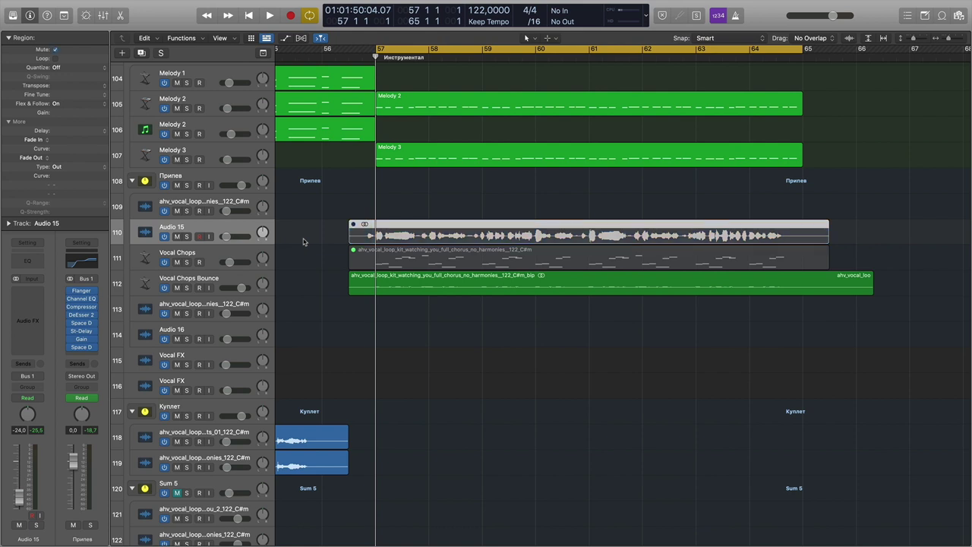
click(361, 59)
key(space)
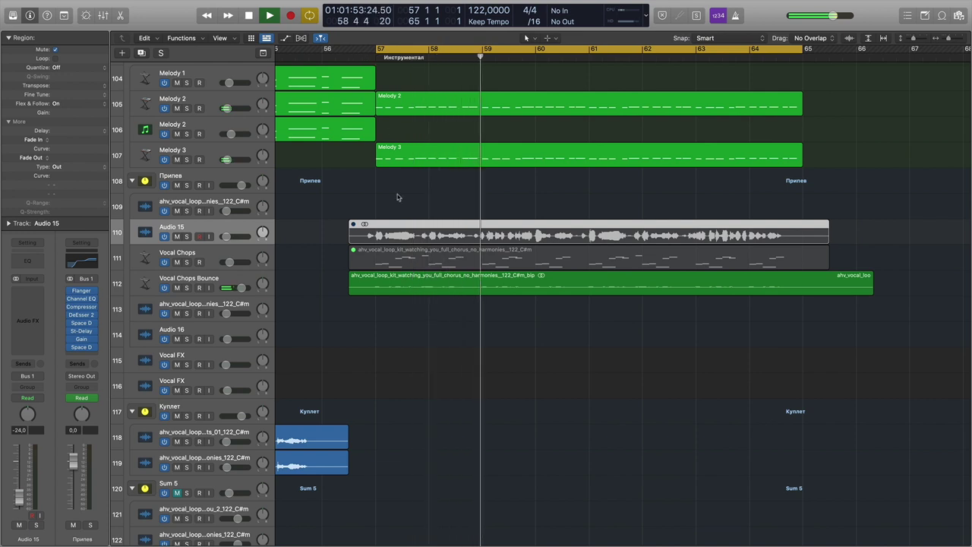
drag(325, 256, 405, 260)
key(shift+n)
key(BackSpace)
key(Return)
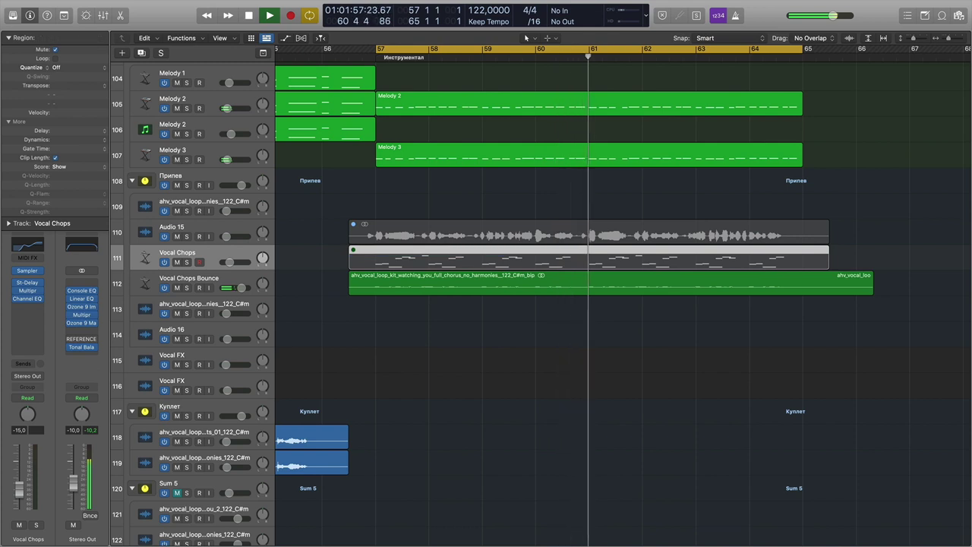
scroll(410, 258, left, 1)
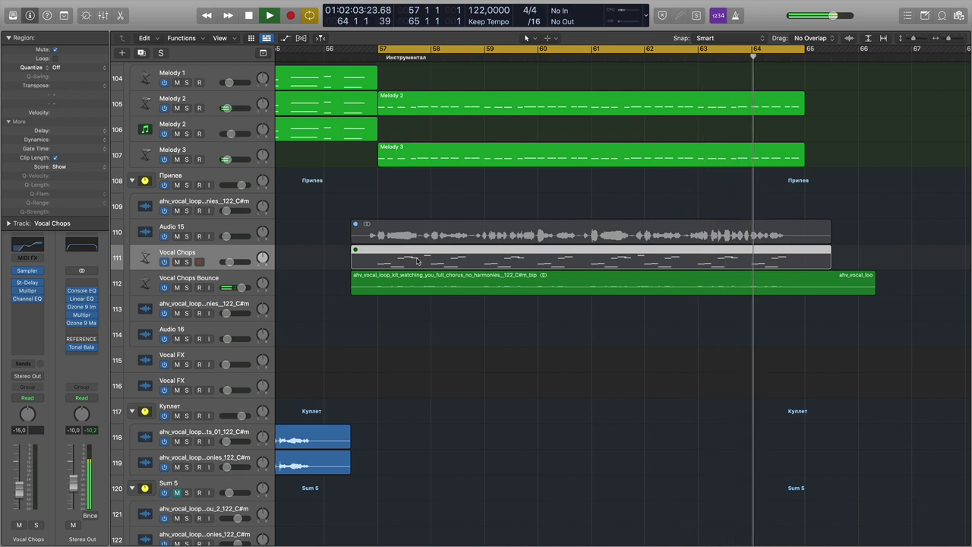
key(space)
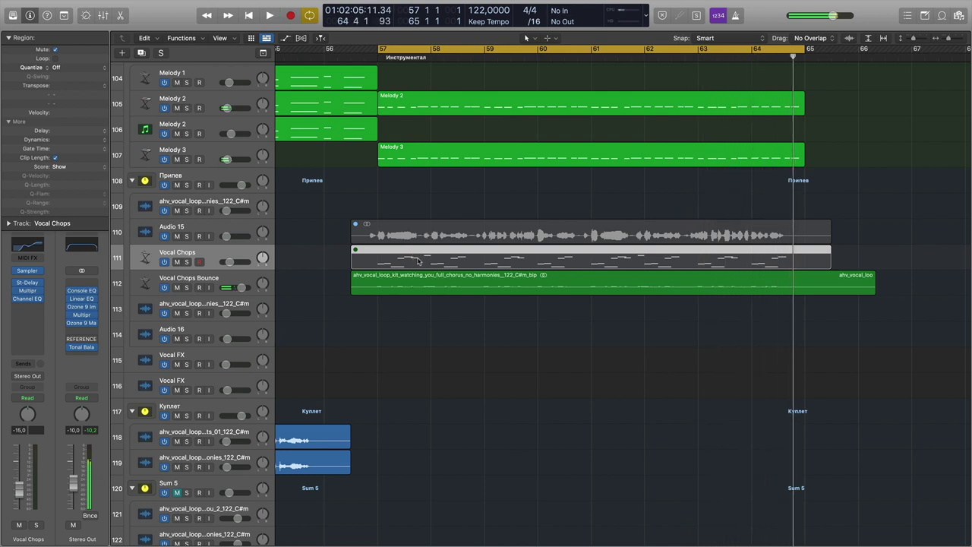
click(380, 59)
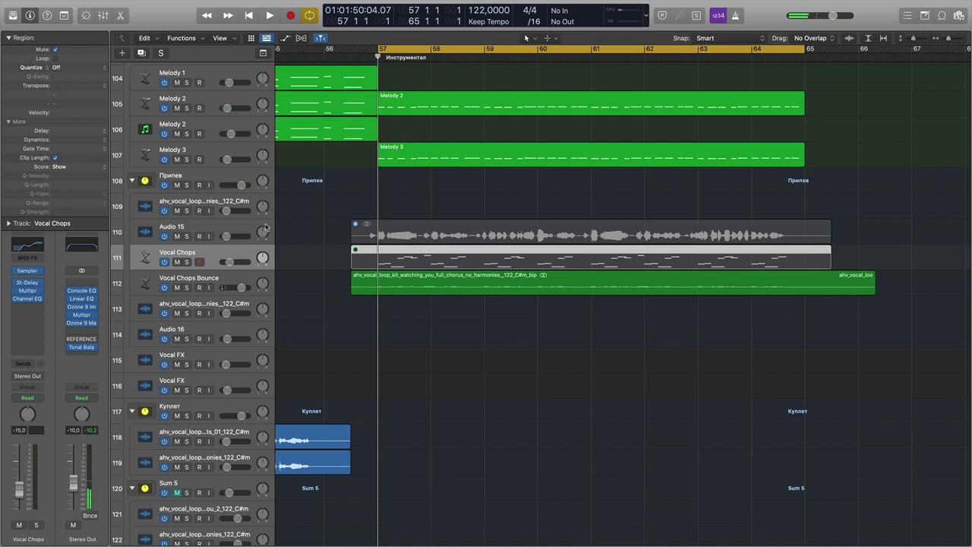
Step: Solo the Audio 15 track and unmute its vocal region
click(186, 237)
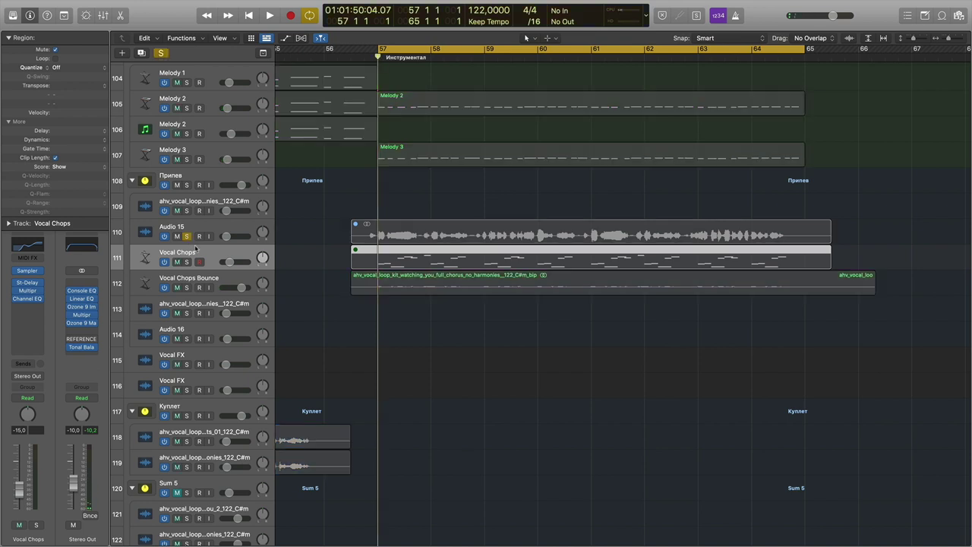
click(236, 231)
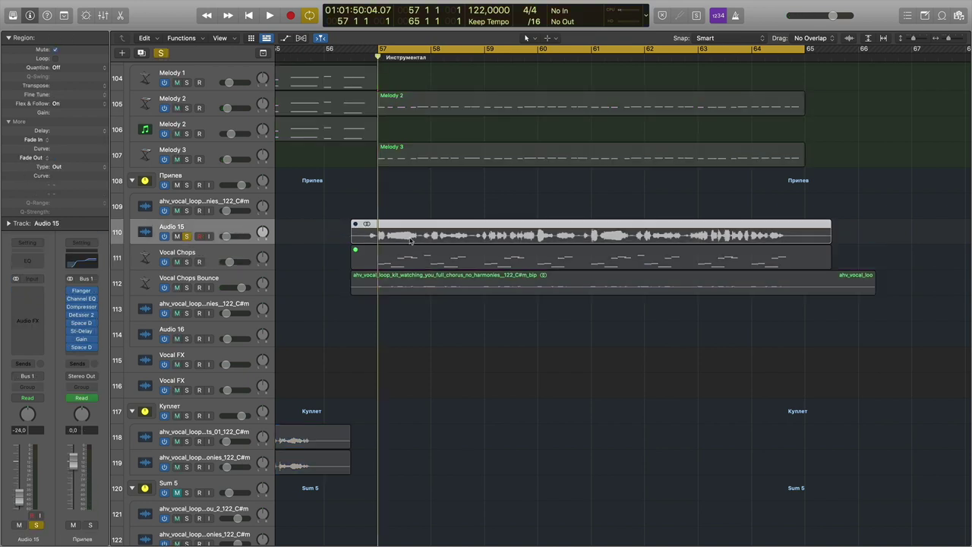
key(ctrl+m)
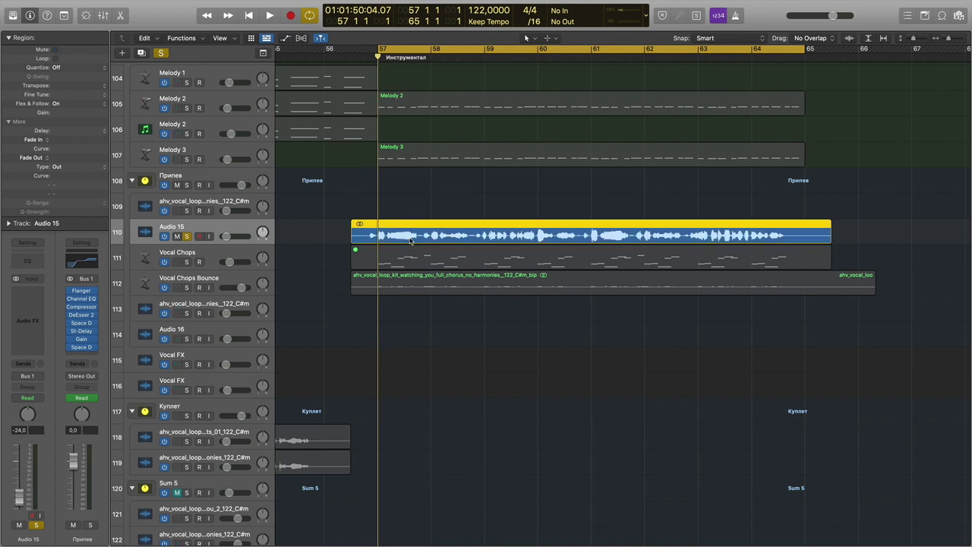
drag(248, 245, 249, 328)
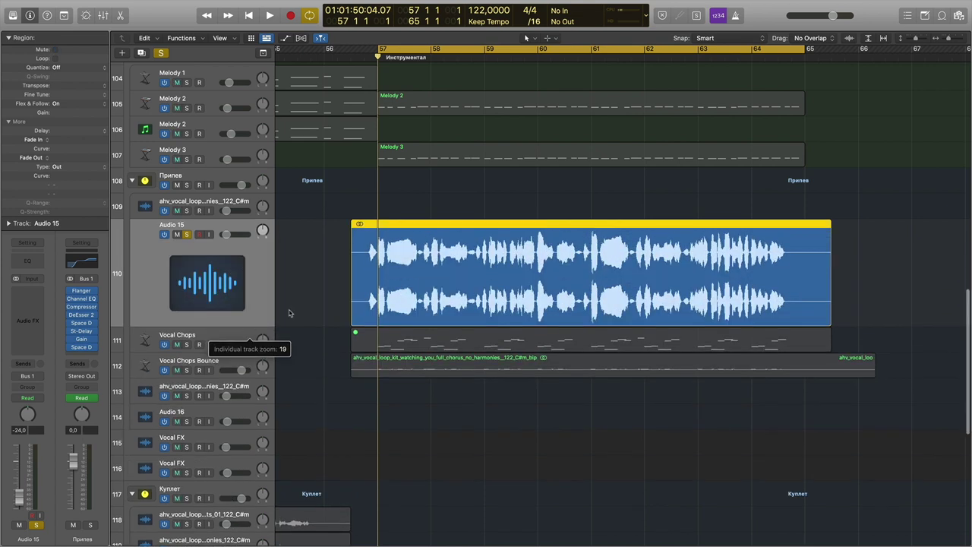
Step: Listen to the soloed vocal region from just before bar 57
click(365, 59)
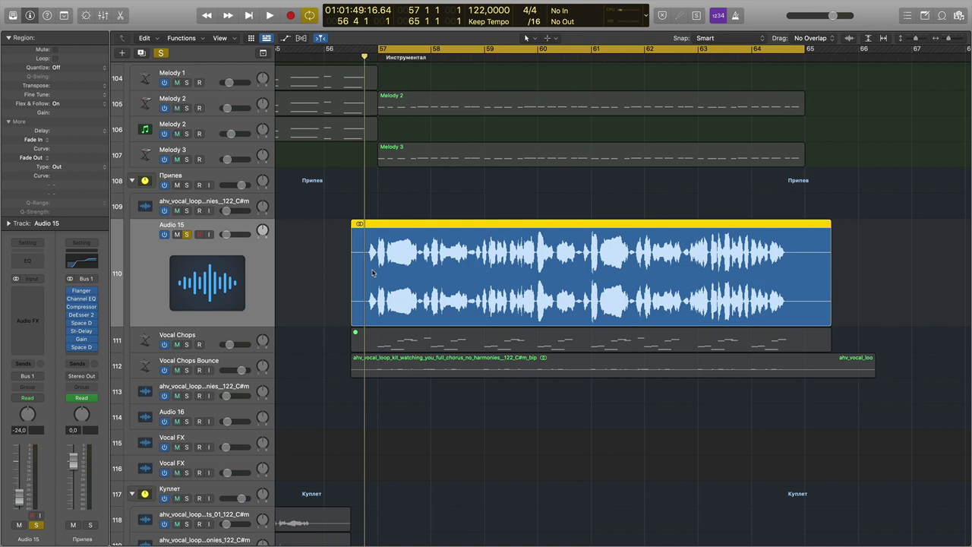
key(space)
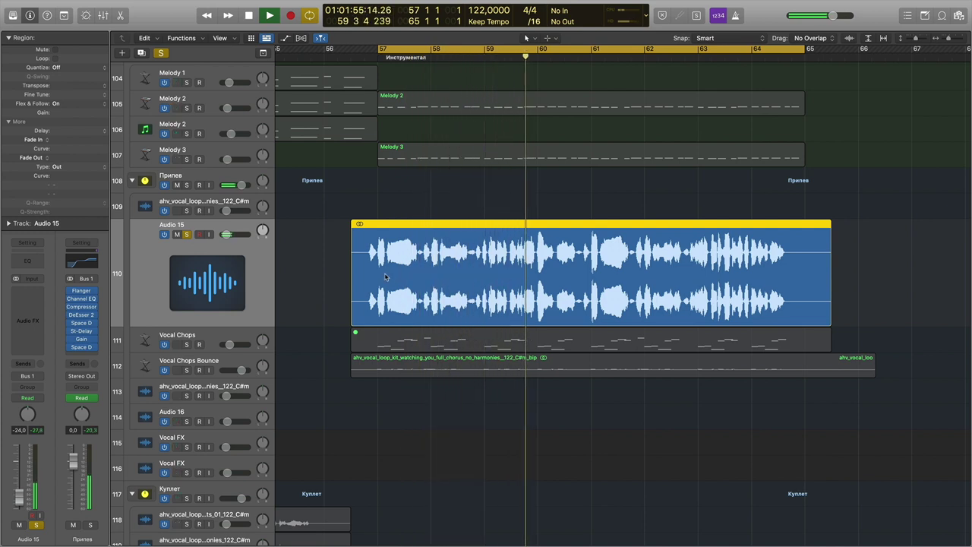
key(space)
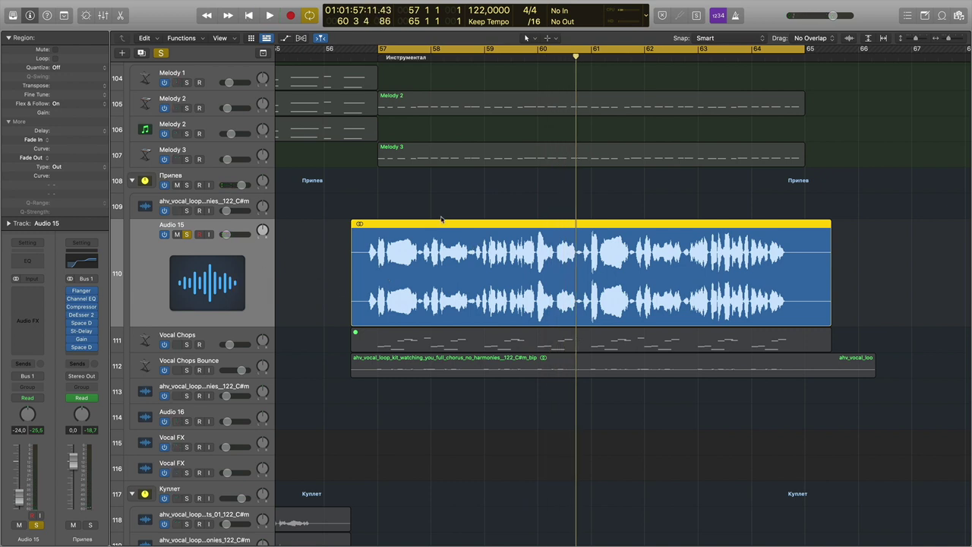
Step: Convert the Audio 15 vocal region to a new Sampler track with zones from Transient Markers and 1Shot zones disabled
right_click(452, 237)
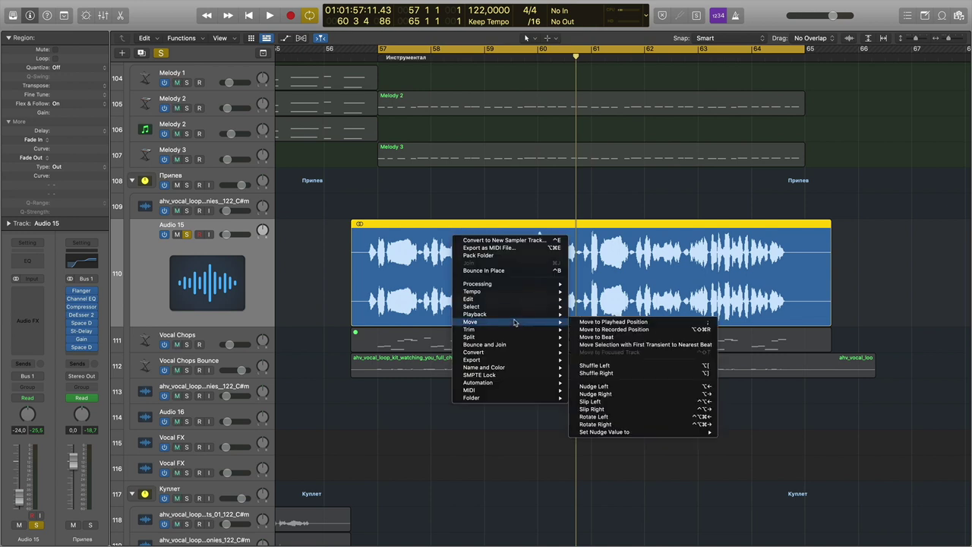
mouse_move(513, 354)
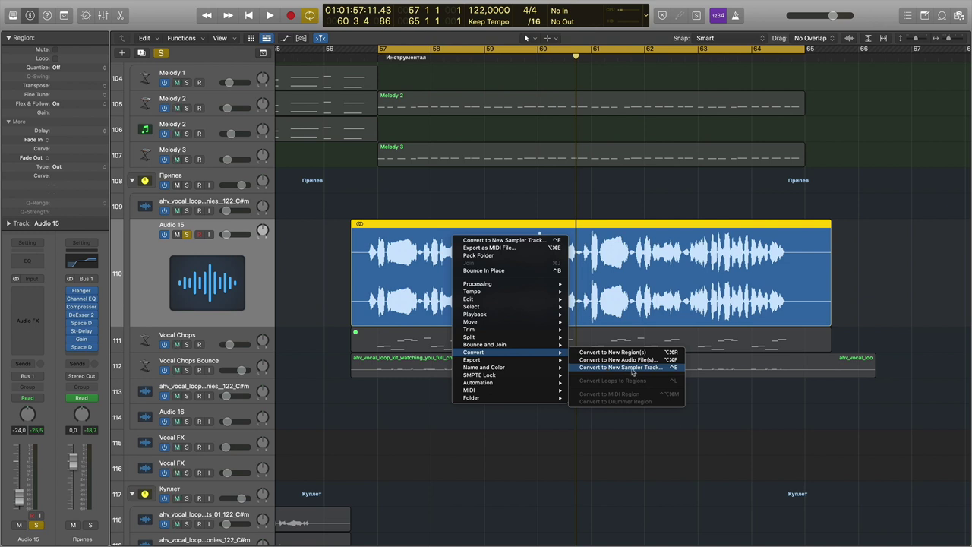
click(632, 369)
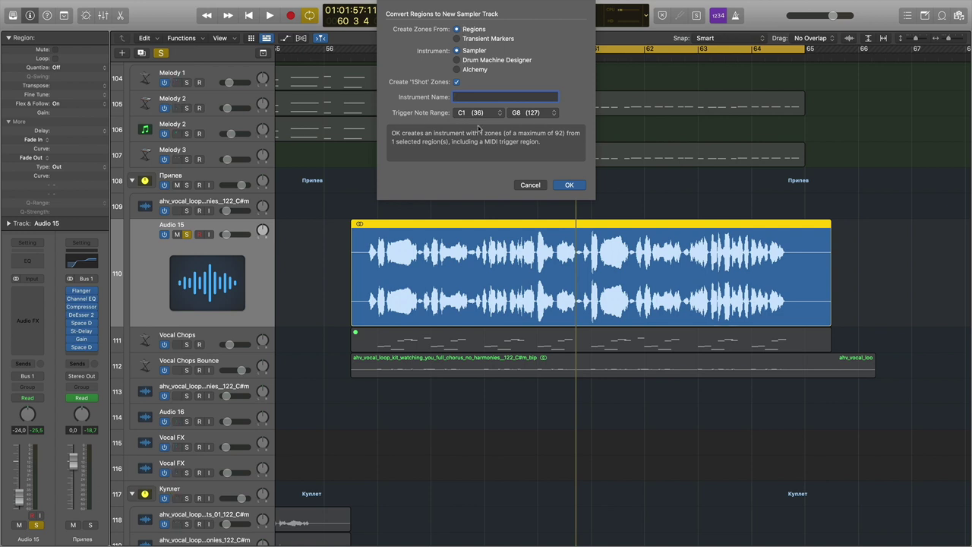
click(470, 40)
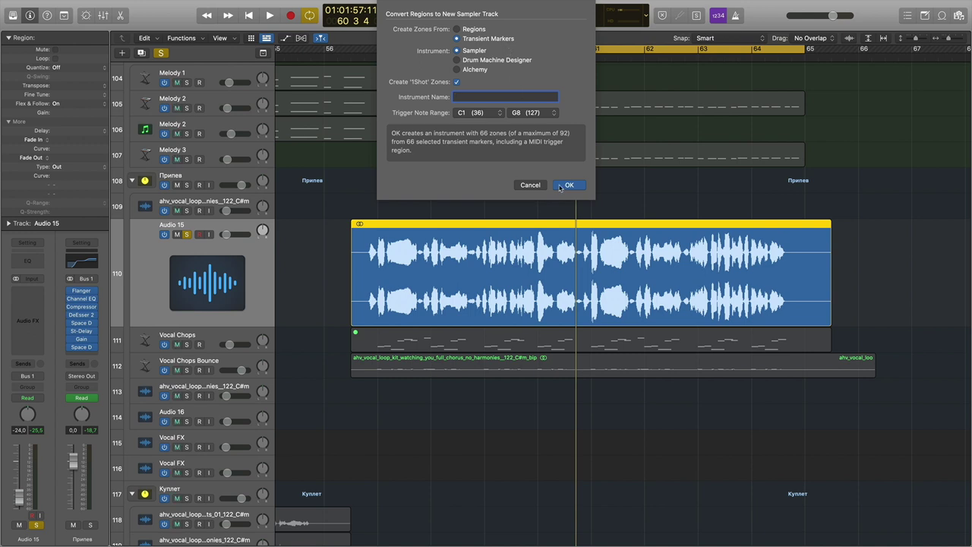
click(457, 82)
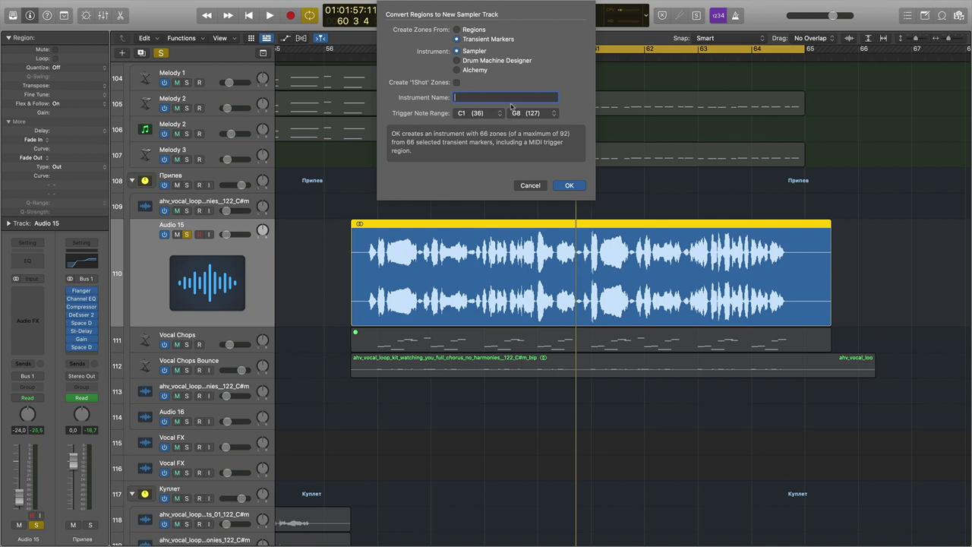
click(567, 187)
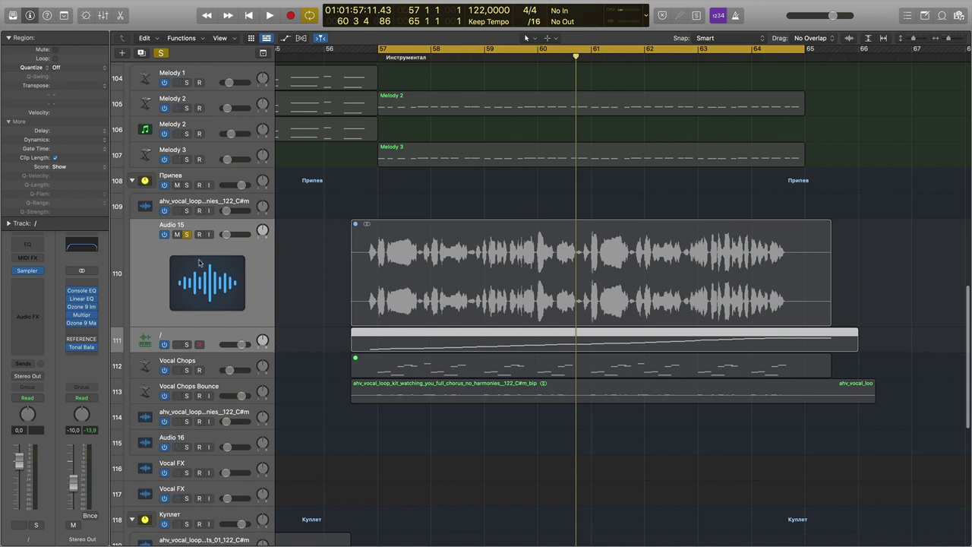
Step: Solo the new Sampler track and listen to its trigger region from just before bar 57
click(187, 235)
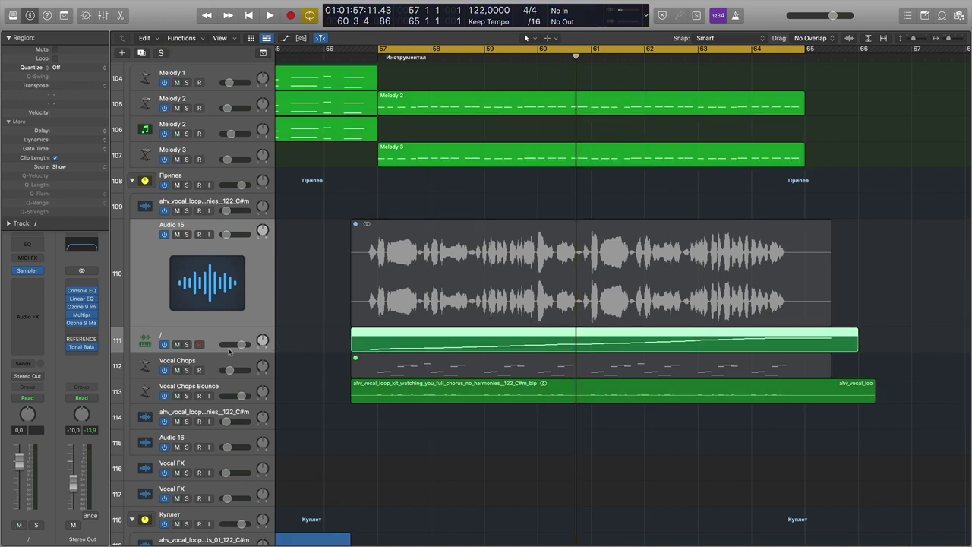
drag(226, 351, 226, 381)
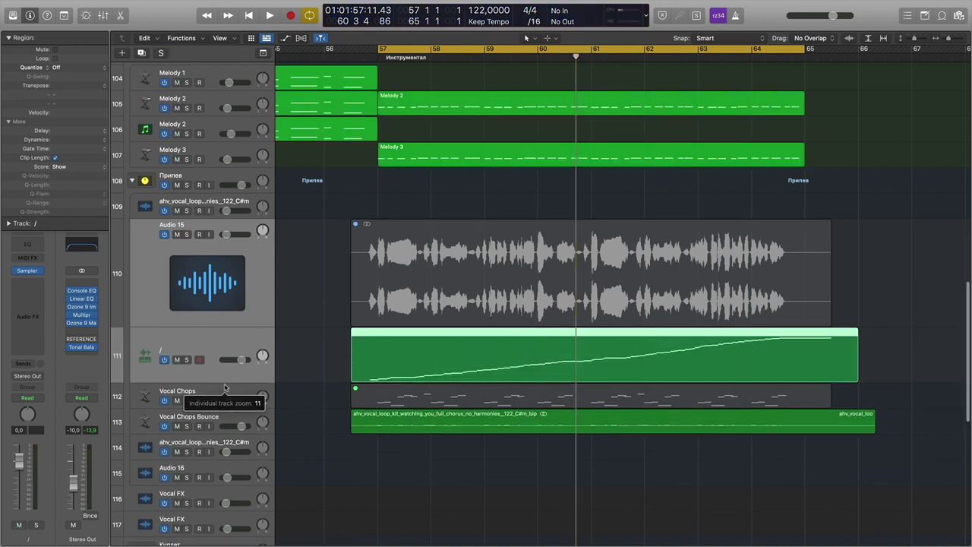
click(186, 359)
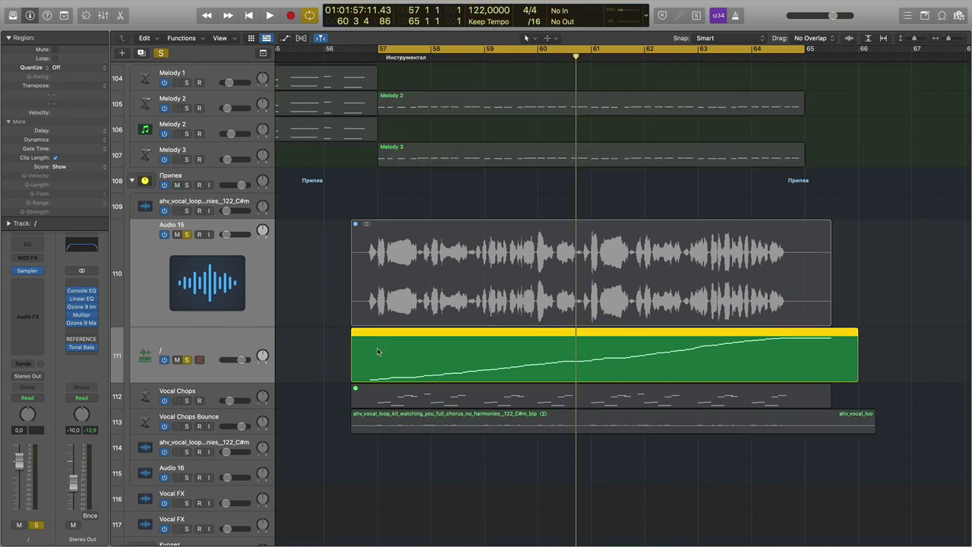
key(space)
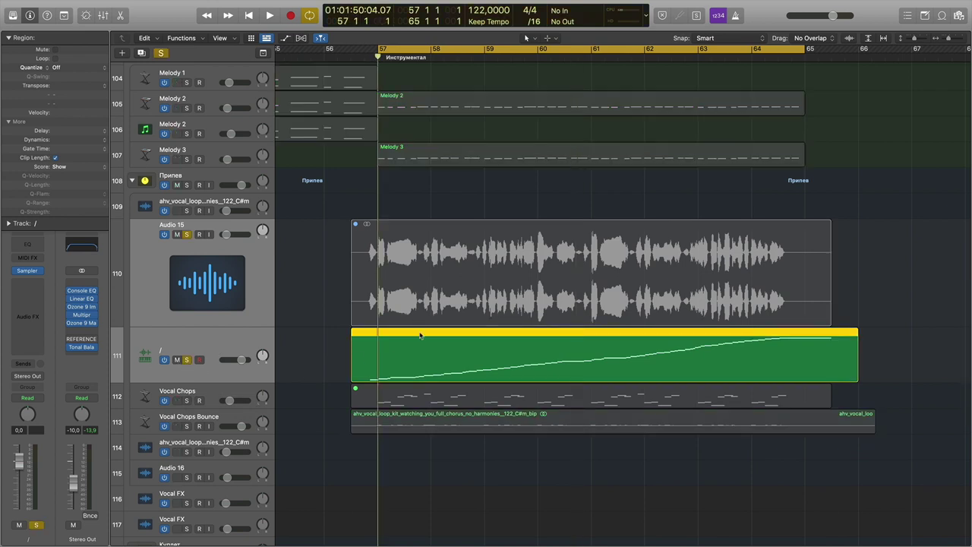
click(365, 60)
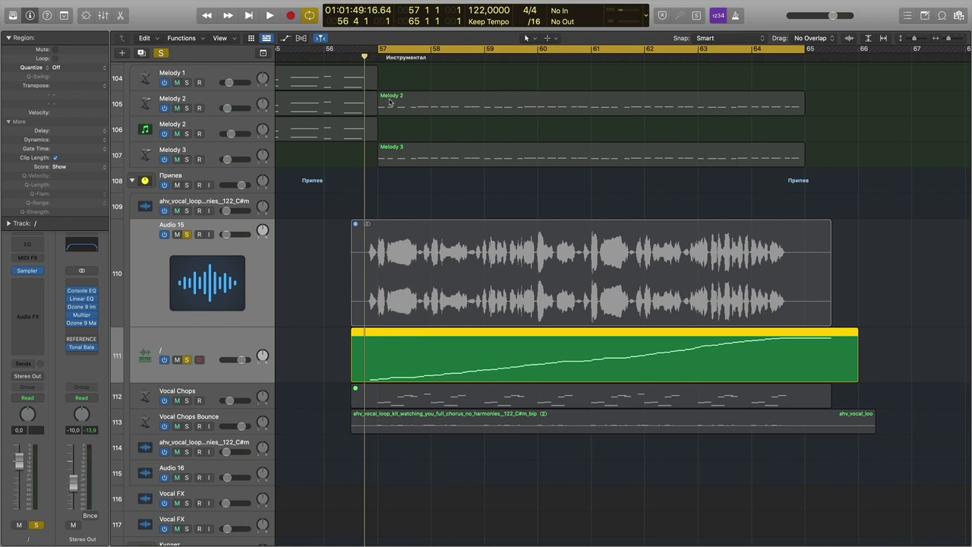
key(space)
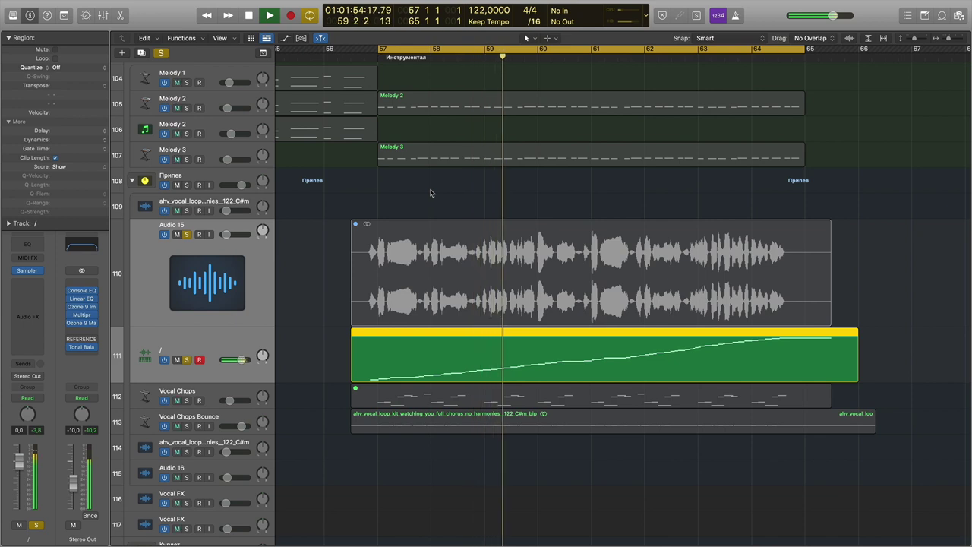
key(space)
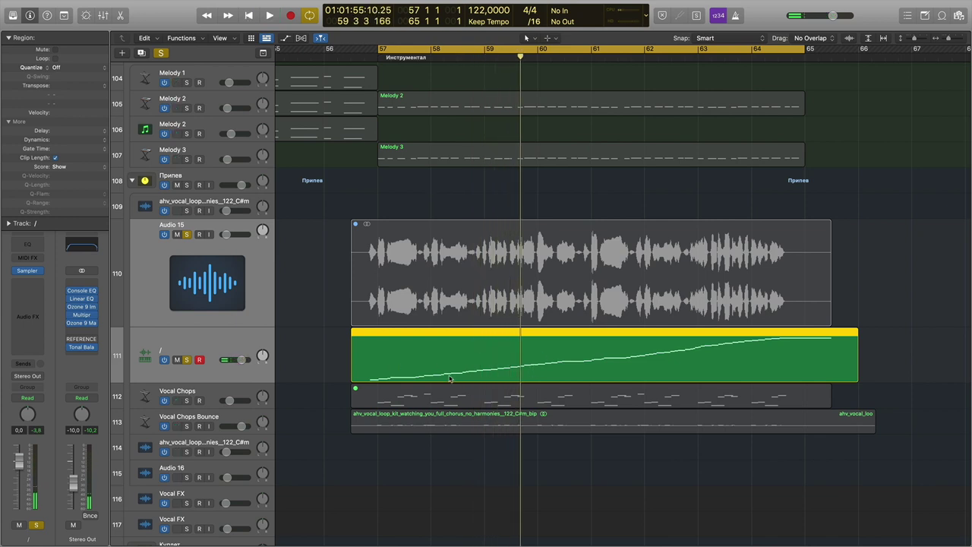
Step: Examine the Sampler track's trigger region in the Piano Roll and audition the vocal slices from C1 upward
double_click(448, 336)
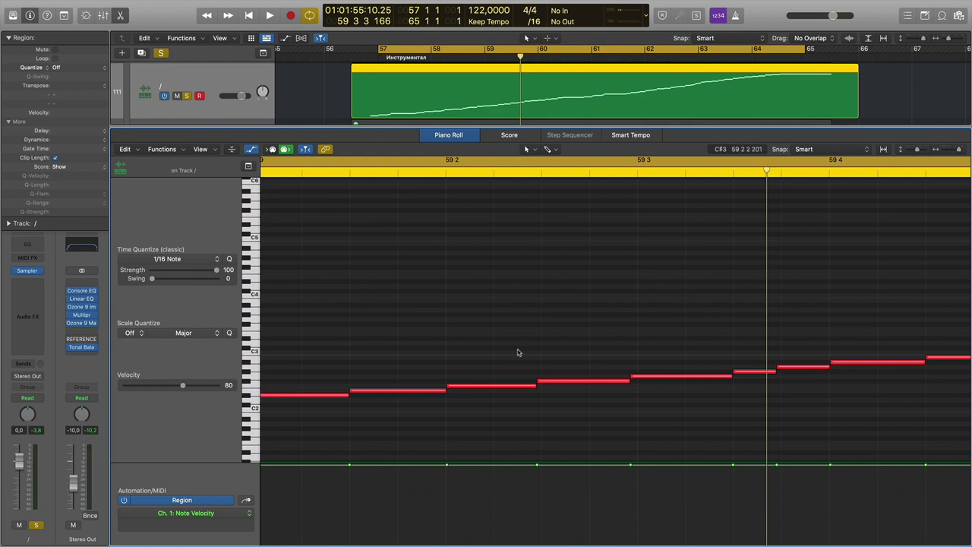
scroll(376, 398, down, 10)
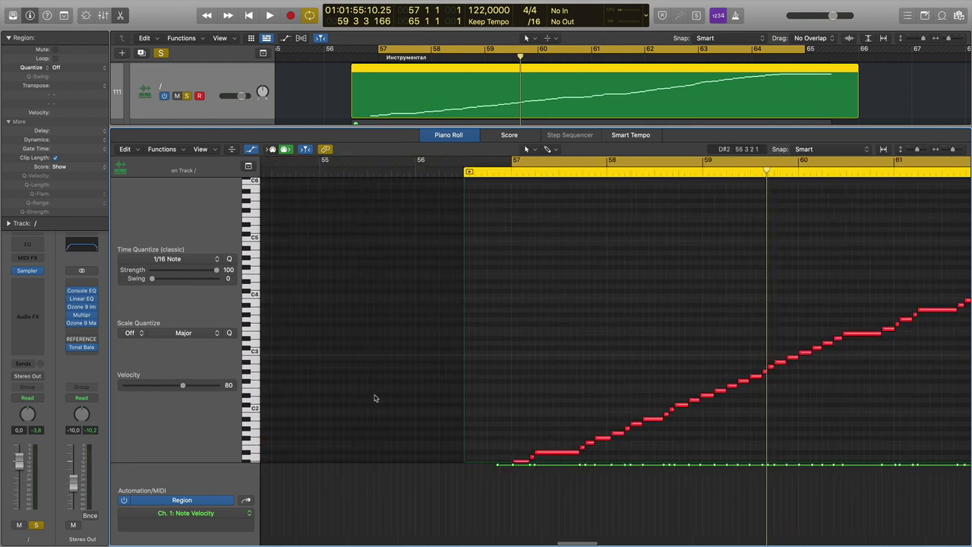
scroll(642, 351, right, 5)
scroll(642, 351, down, 5)
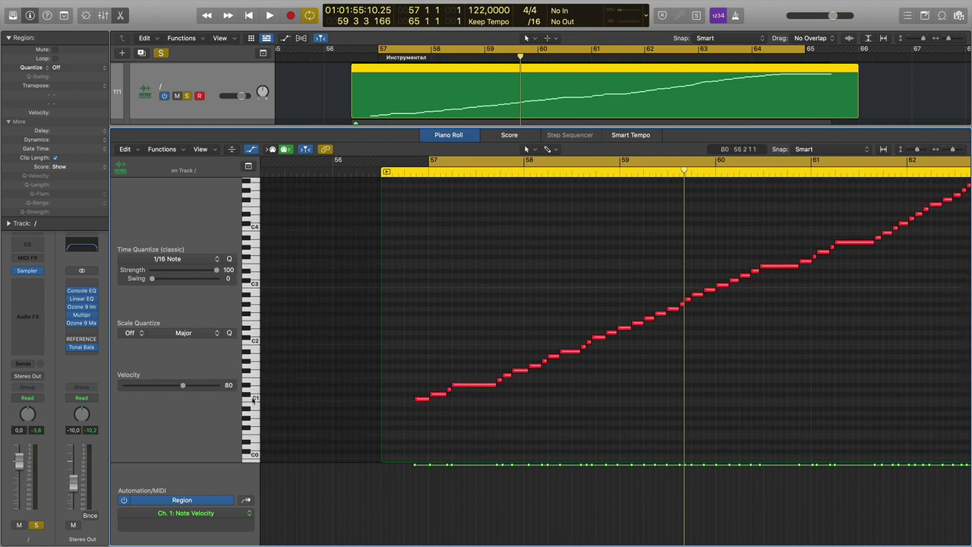
drag(255, 386, 255, 326)
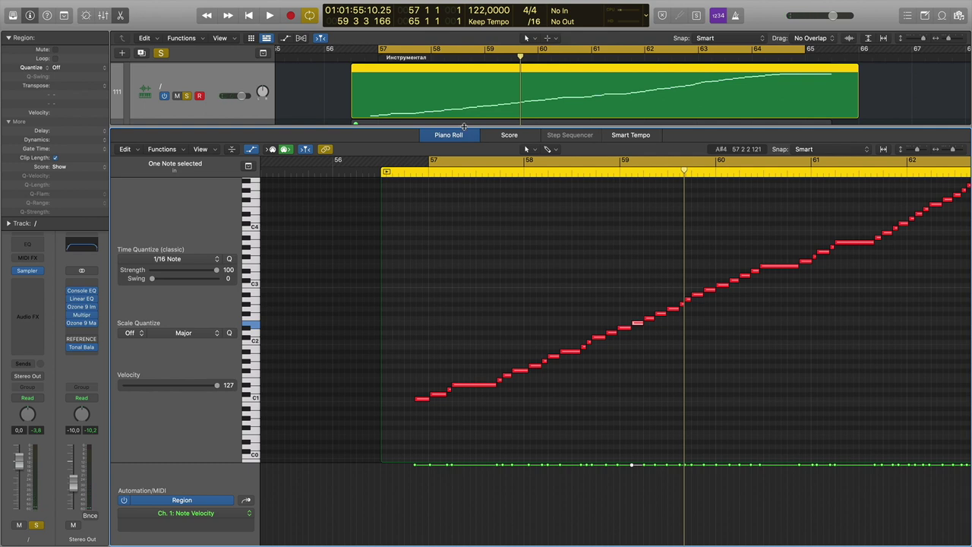
key(p)
scroll(473, 188, up, 5)
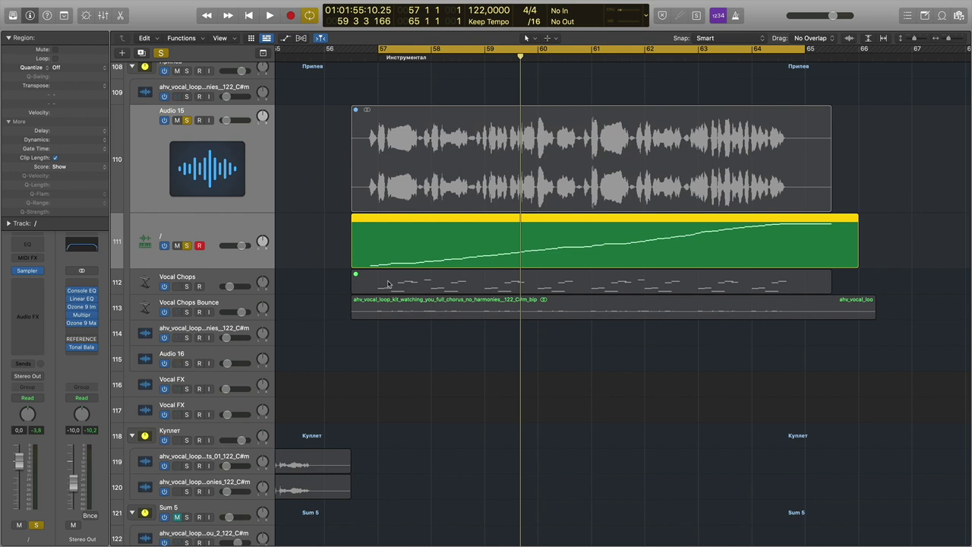
Step: Move the Vocal Chops MIDI region up onto the new Sampler track and unmute it
click(387, 284)
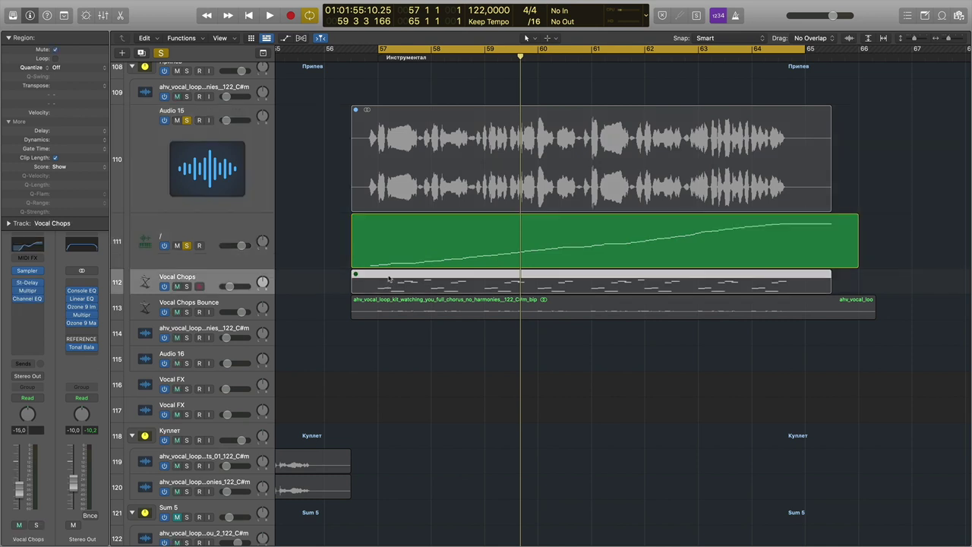
drag(387, 282, 388, 256)
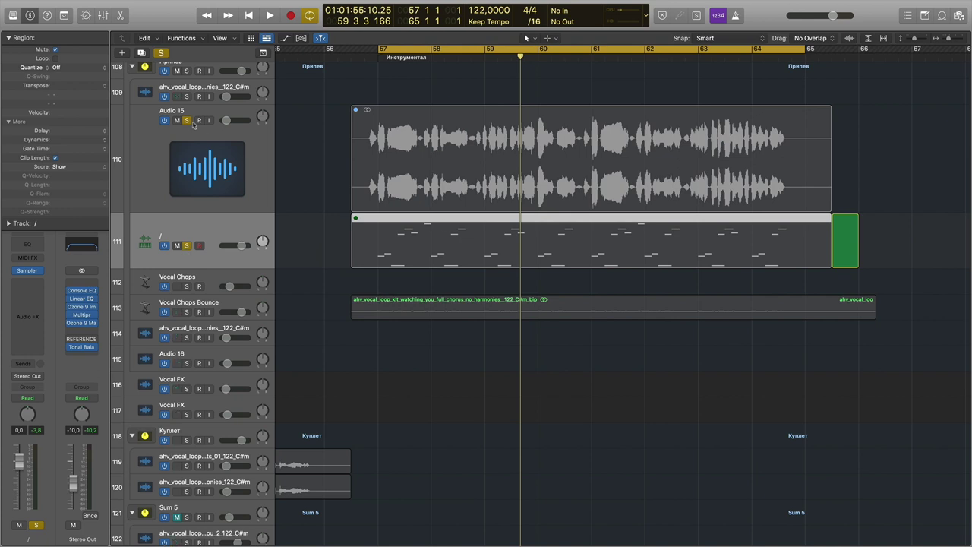
click(389, 252)
key(ctrl+m)
Step: Open the moved MIDI region in the Piano Roll, play it from bar 57, and select all of its notes
click(381, 58)
double_click(380, 217)
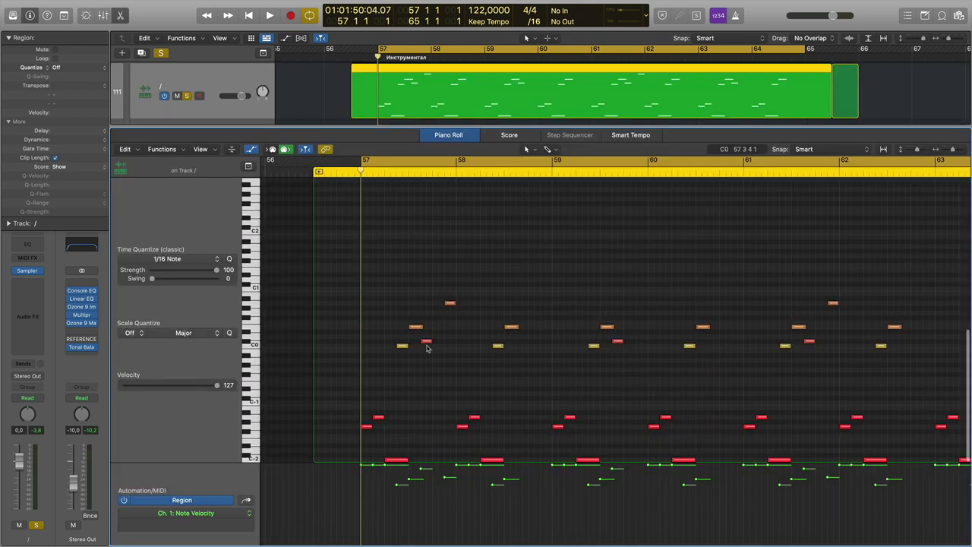
key(space)
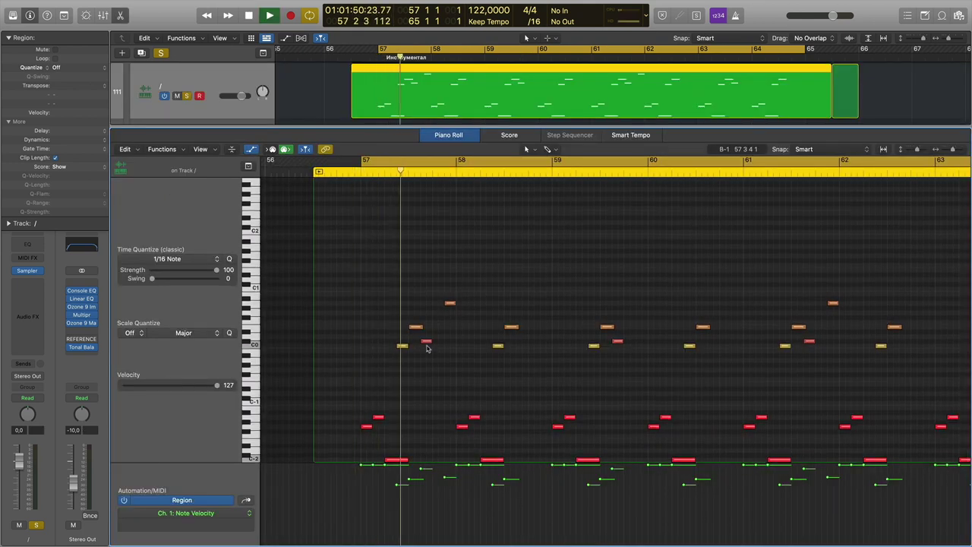
key(space)
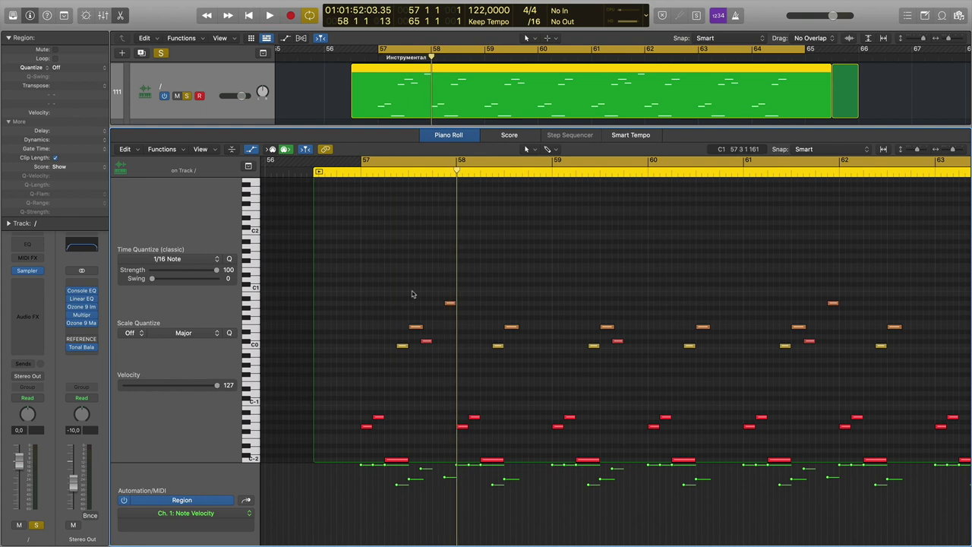
key(super+a)
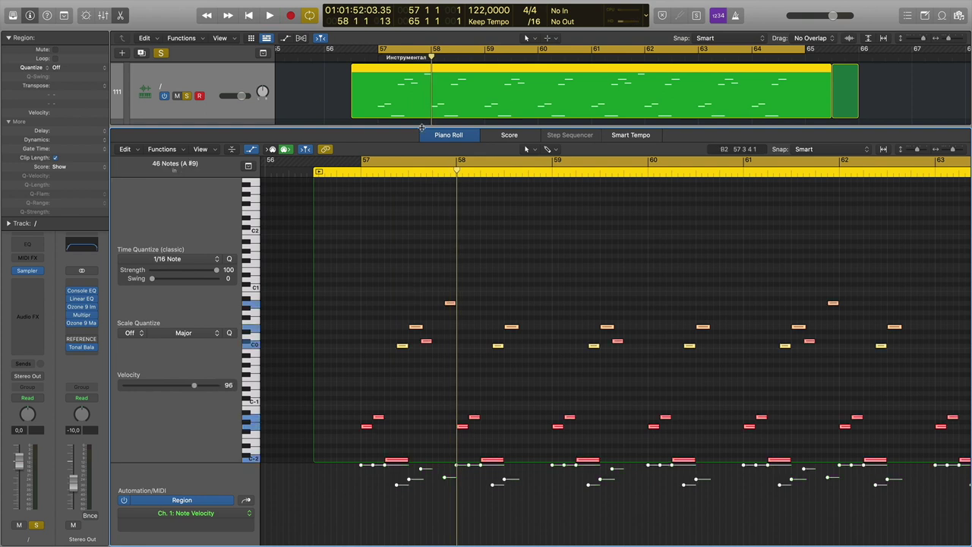
Step: Check the trigger note range in the Convert to New Sampler Track settings for the Audio 15 region without converting it again
key(p)
scroll(436, 195, up, 6)
click(392, 159)
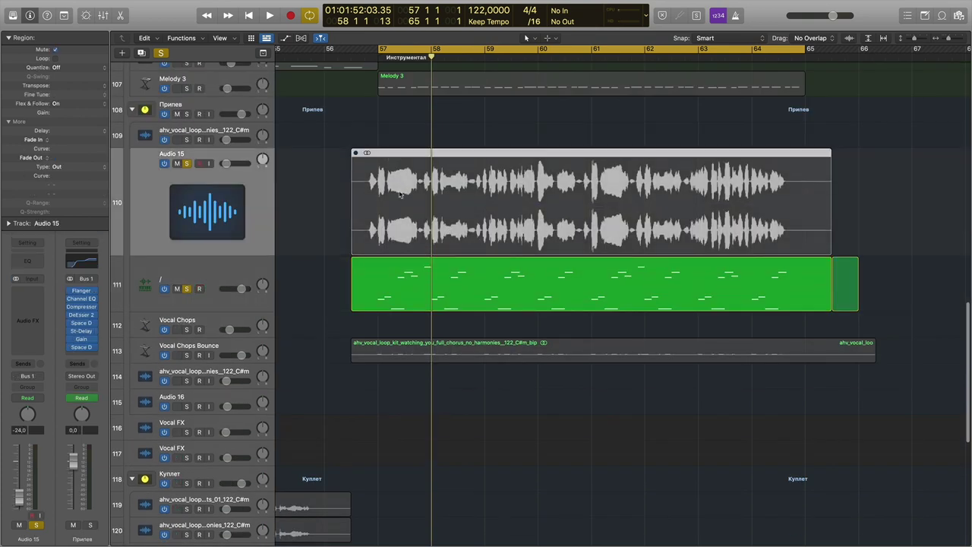
right_click(398, 191)
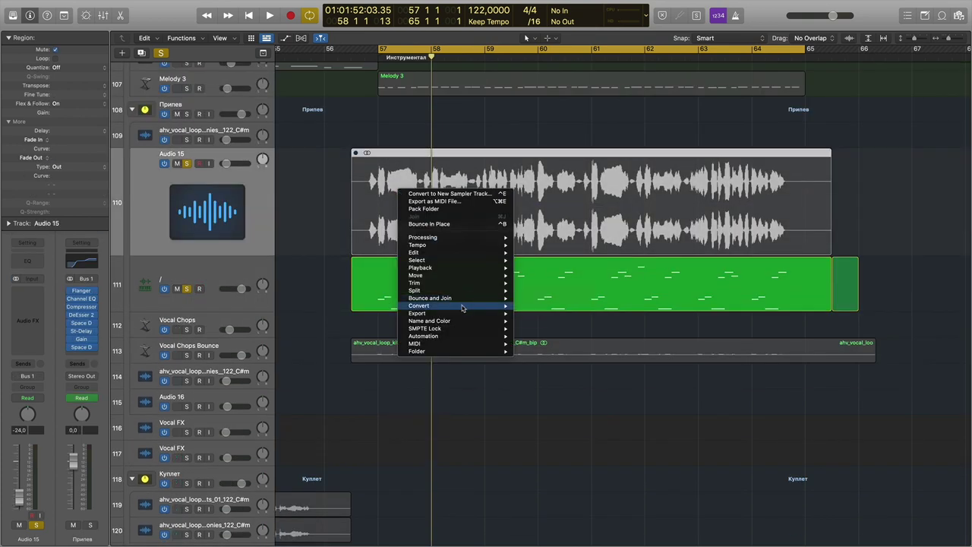
mouse_move(462, 307)
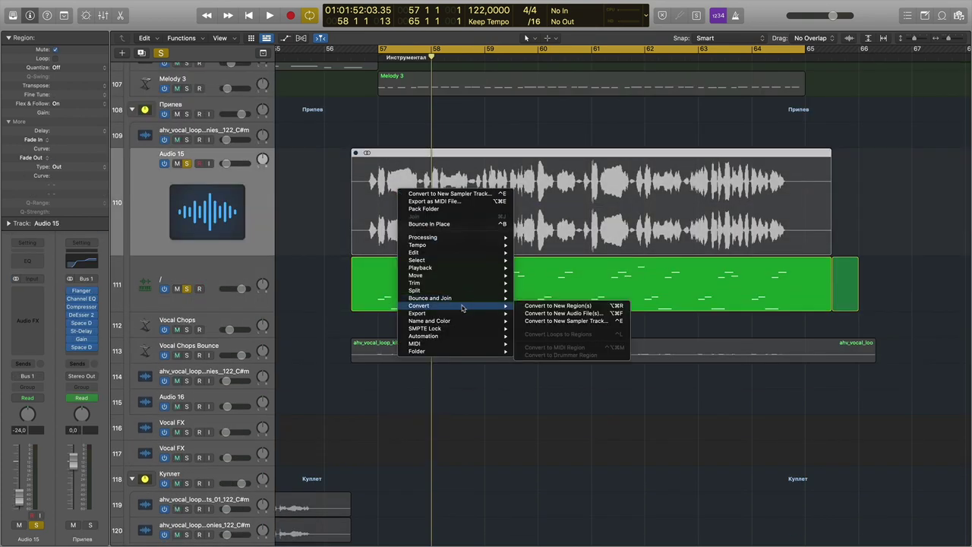
click(587, 323)
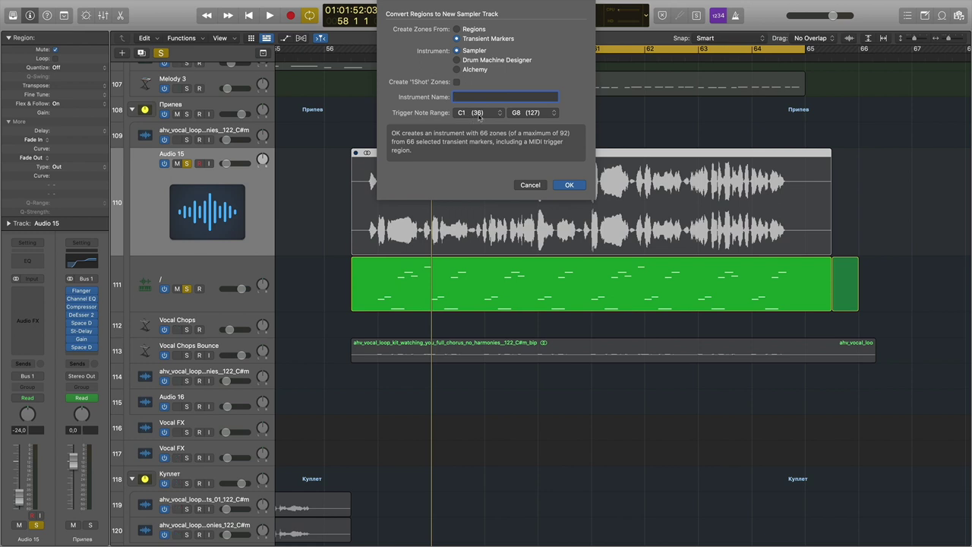
click(529, 187)
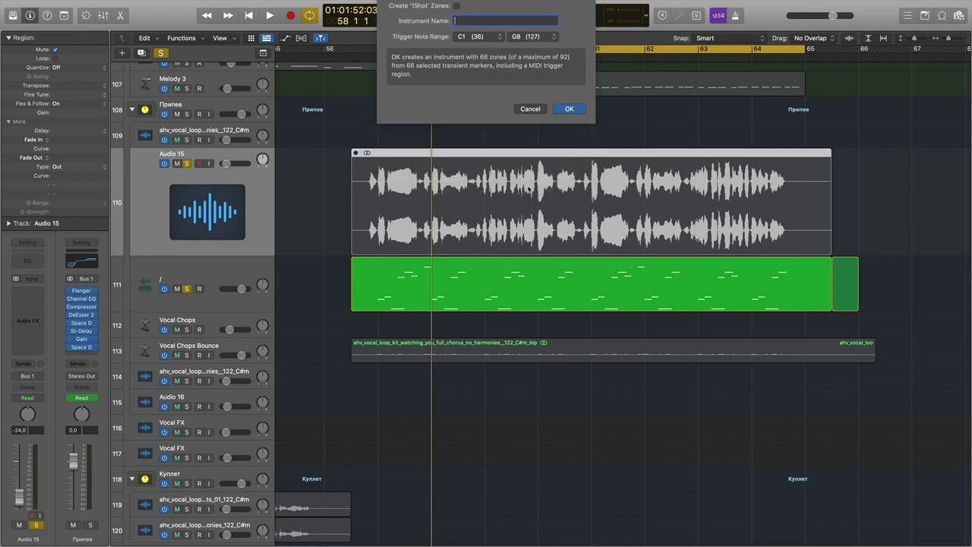
Step: Transpose all notes of the Sampler track's MIDI region up three octaves so the lowest note sits on C1
click(330, 306)
click(427, 275)
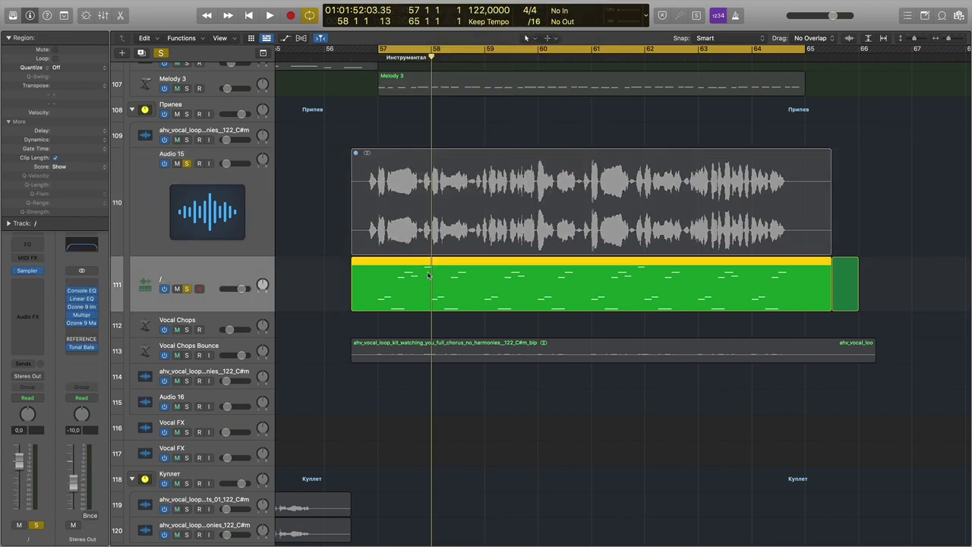
double_click(427, 276)
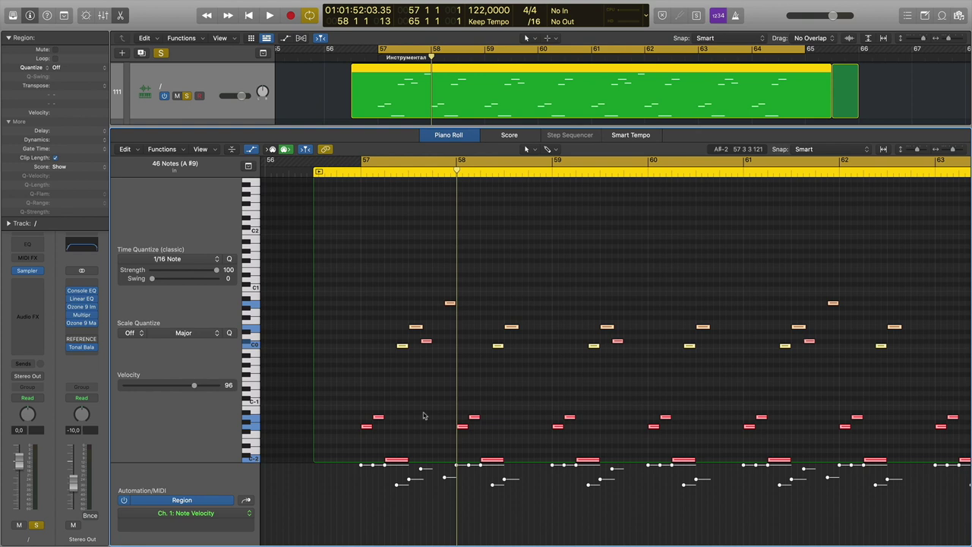
key(alt+shift+Up)
key(alt+shift+Up)
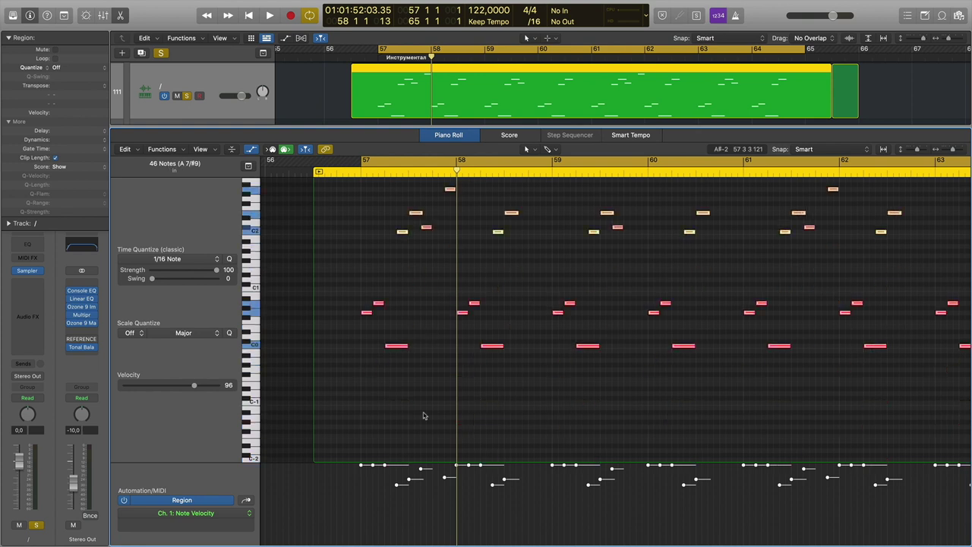
key(alt+shift+Up)
scroll(412, 336, up, 4)
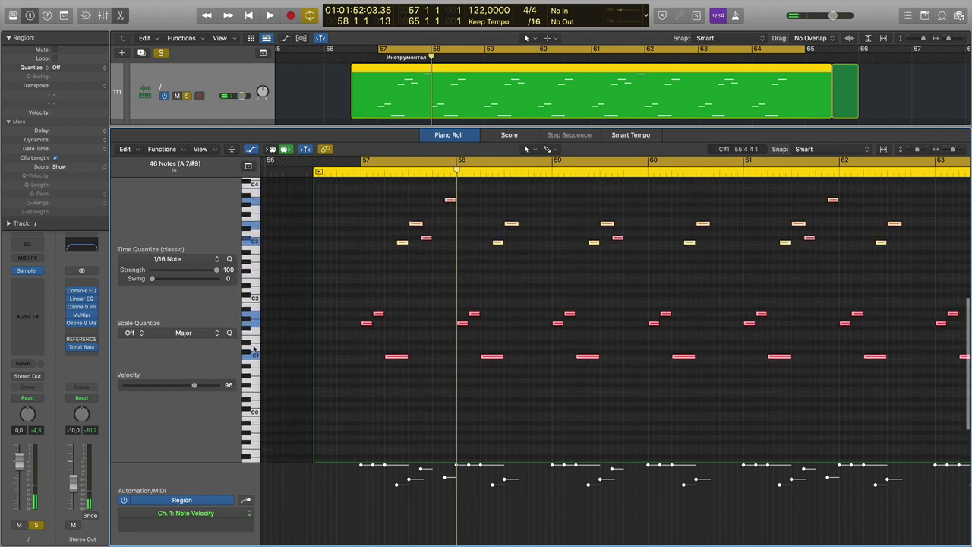
Step: Play the transposed pattern from bar 57, select its first three notes, and audition the opening slices repeatedly
key(space)
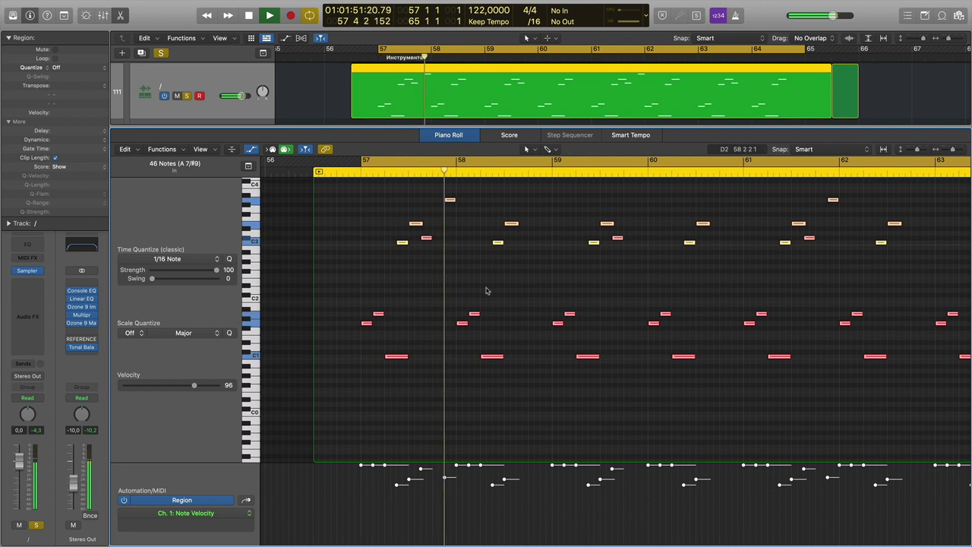
key(space)
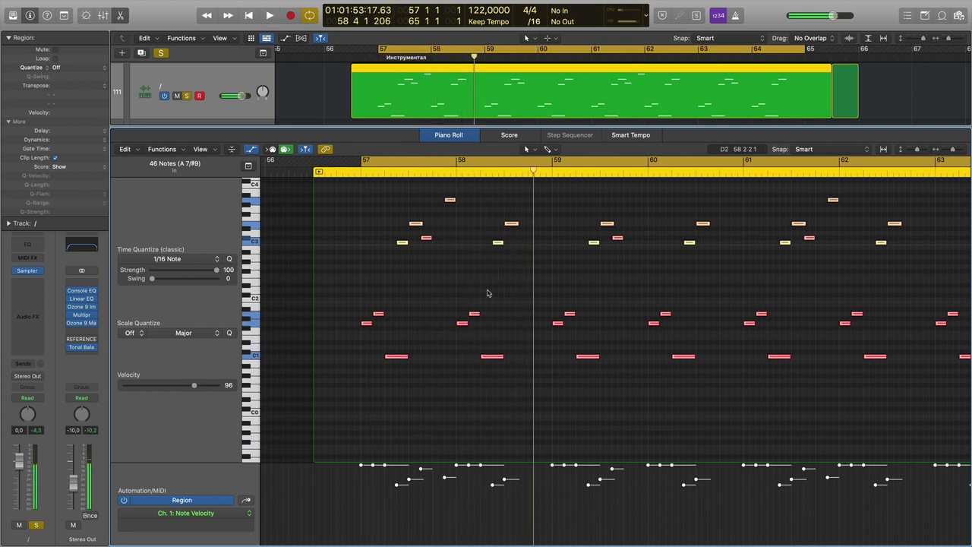
click(398, 526)
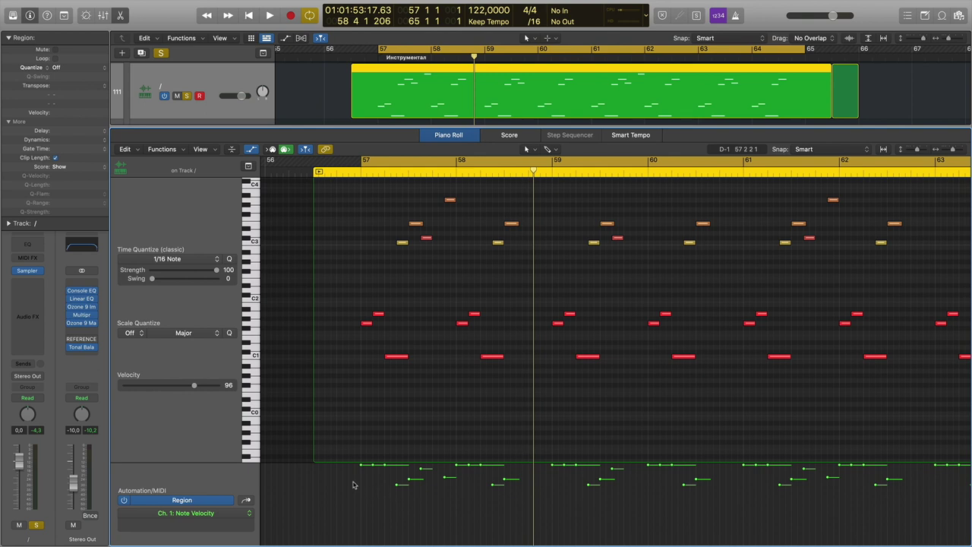
drag(344, 374, 392, 293)
drag(361, 466, 357, 415)
key(space)
key(space)
key(space)
key(space)
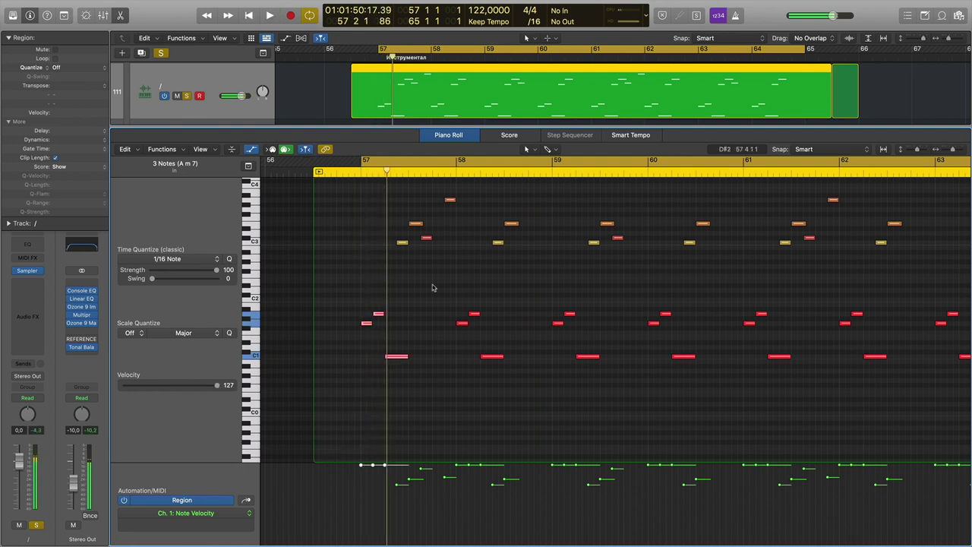
Step: Close the Piano Roll and inspect the Multipressor and Channel EQ settings on the Vocal Chops track
key(p)
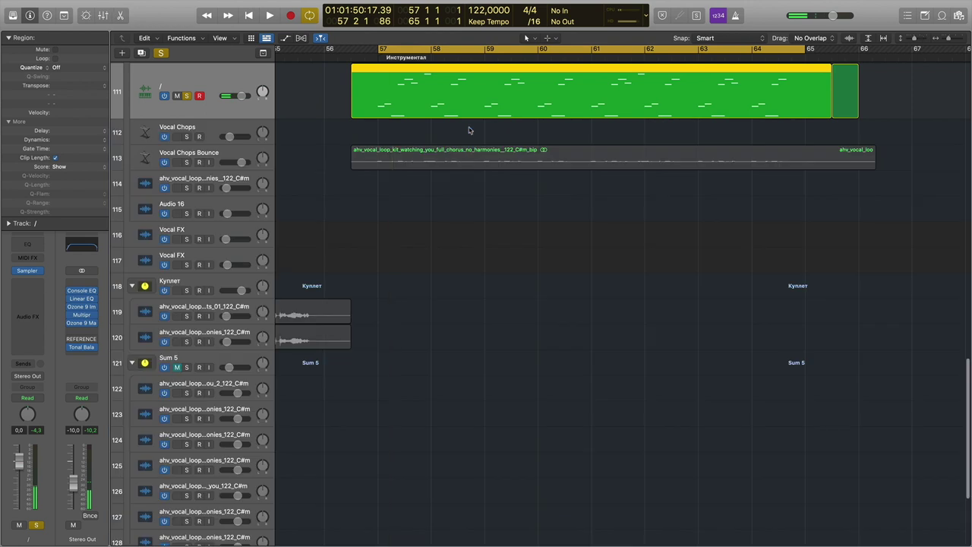
scroll(475, 299, up, 5)
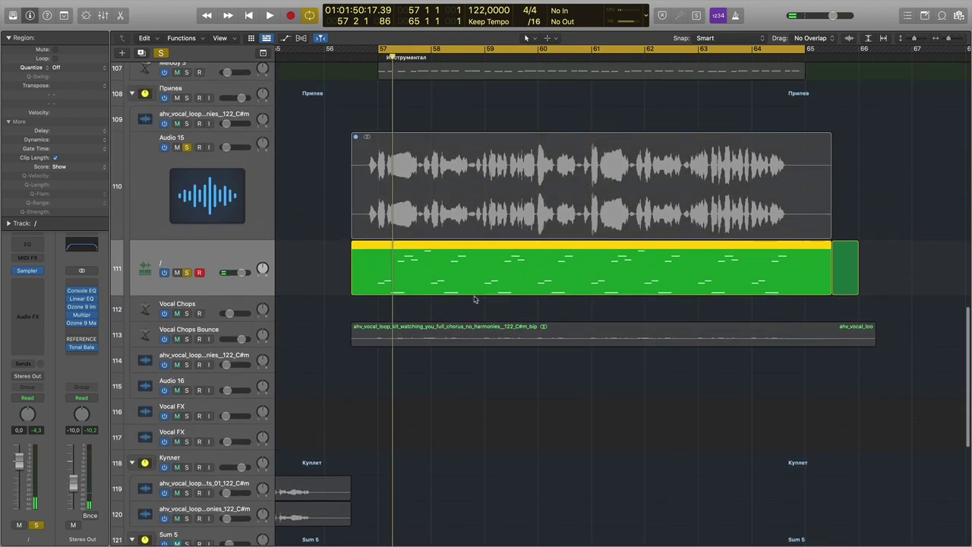
click(210, 305)
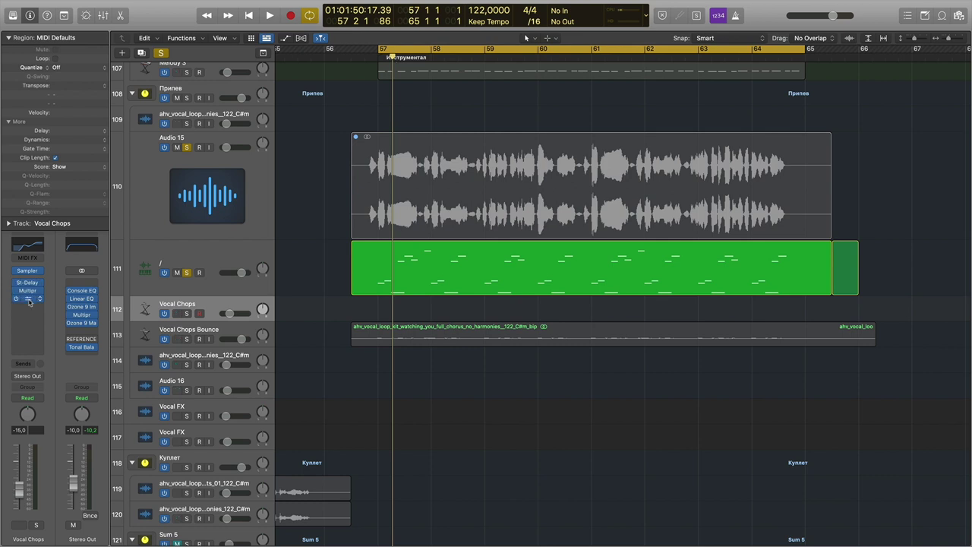
click(29, 292)
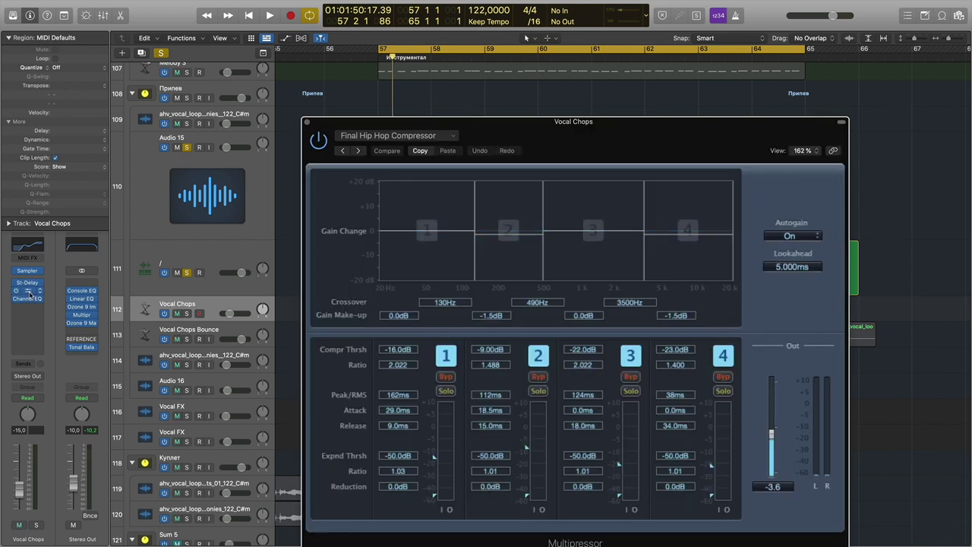
click(29, 292)
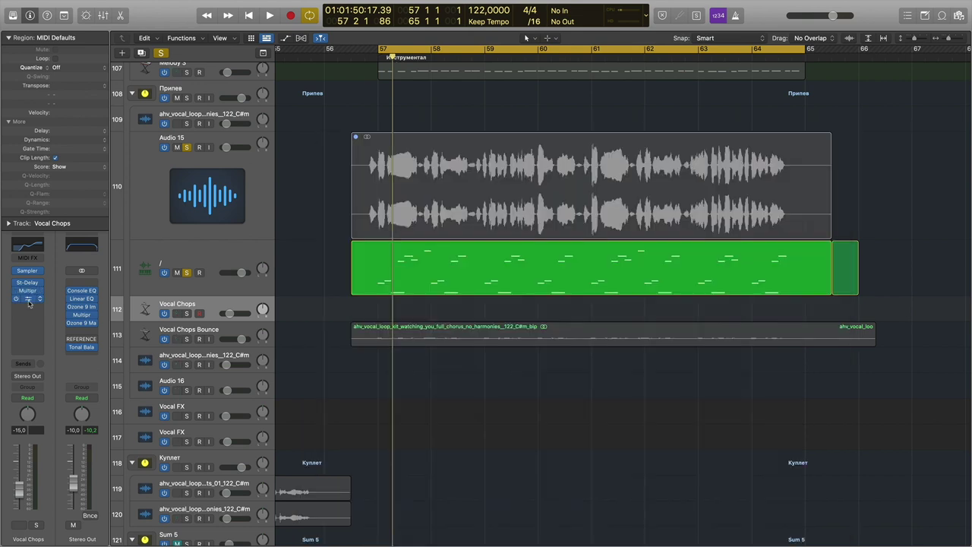
click(29, 300)
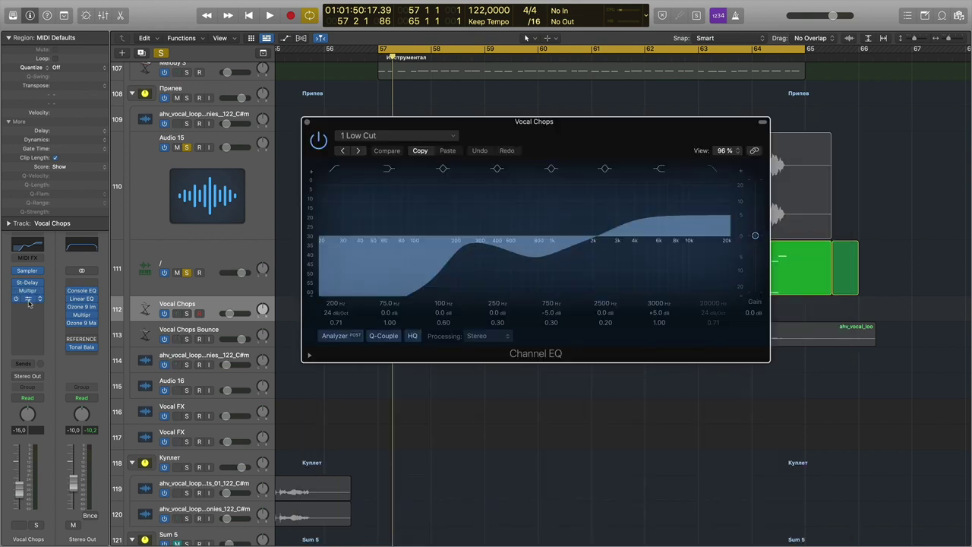
click(29, 301)
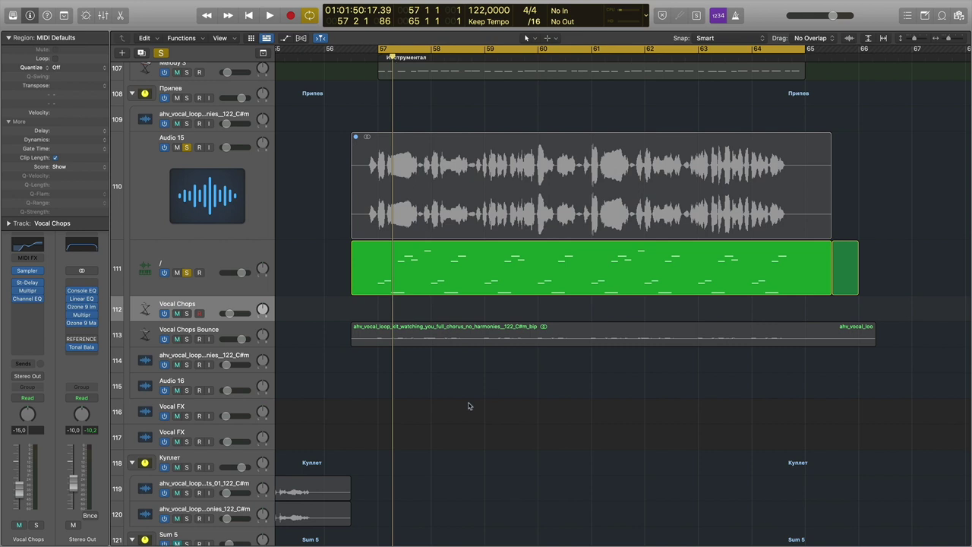
Step: Turn off solo on the new Sampler track and on the Audio 15 track
click(187, 272)
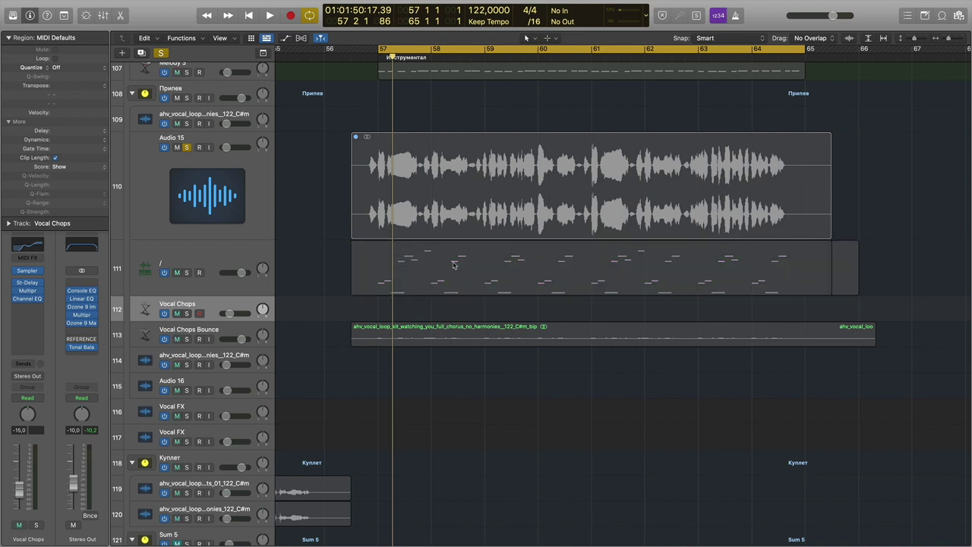
click(186, 147)
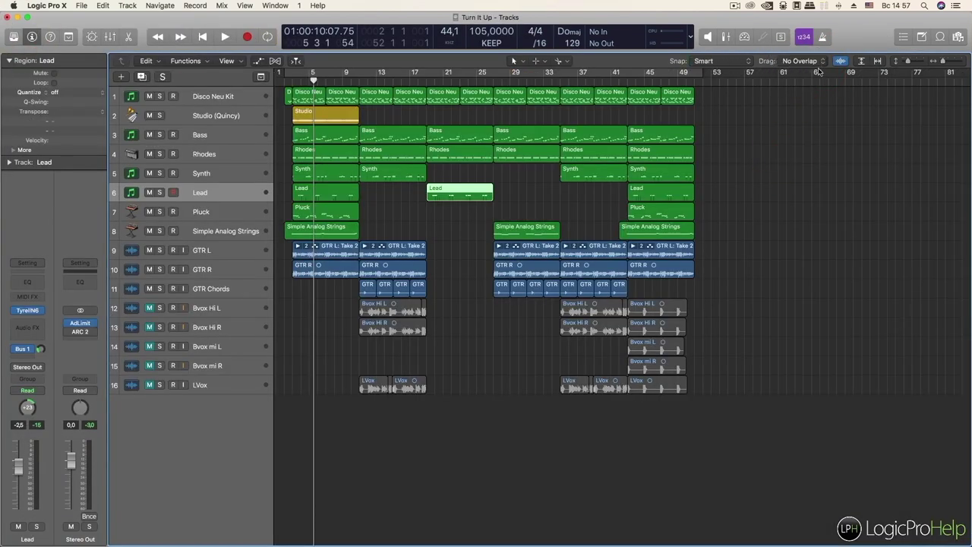
drag(943, 62, 920, 64)
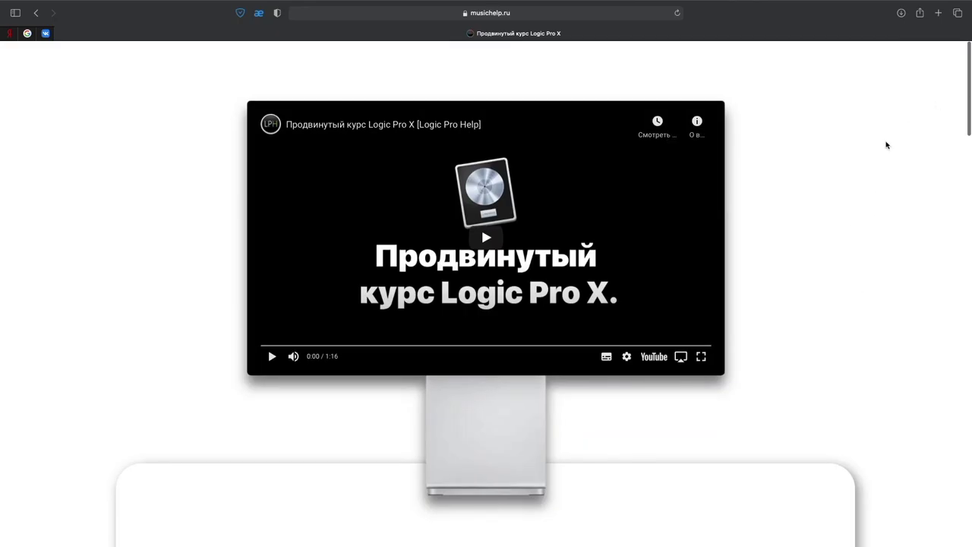
Step: Browse the advanced Logic Pro X course page on musichelp.ru in Safari and open the page for Part 6
scroll(886, 144, down, 5)
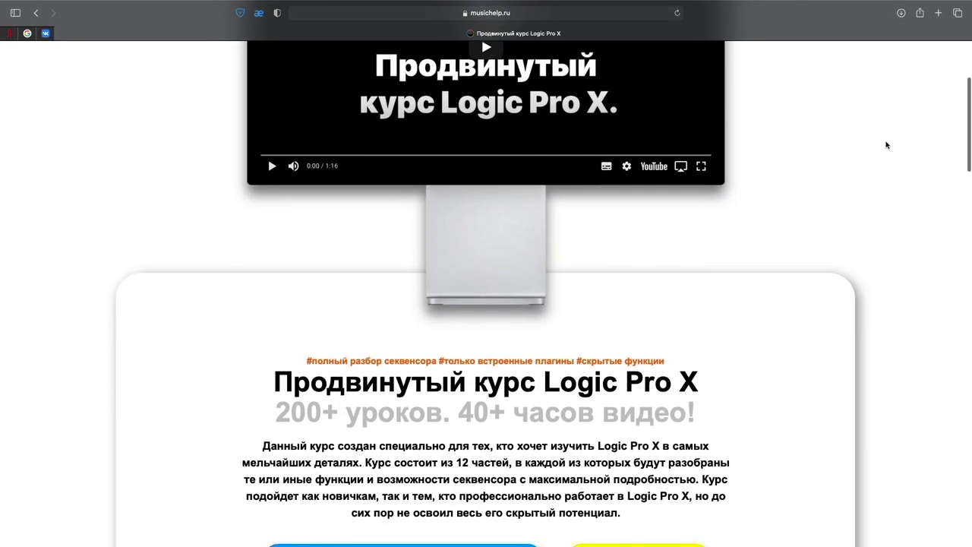
scroll(886, 144, down, 6)
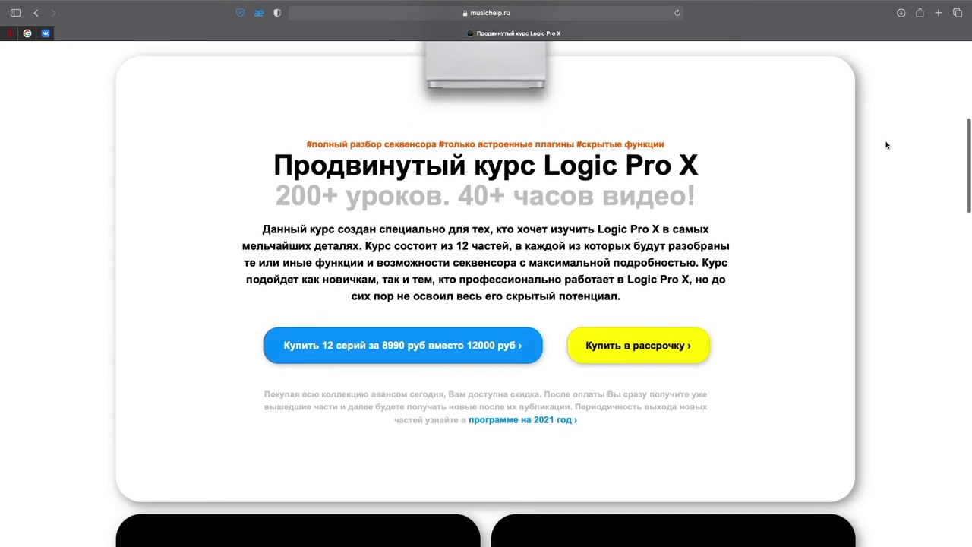
scroll(886, 144, down, 9)
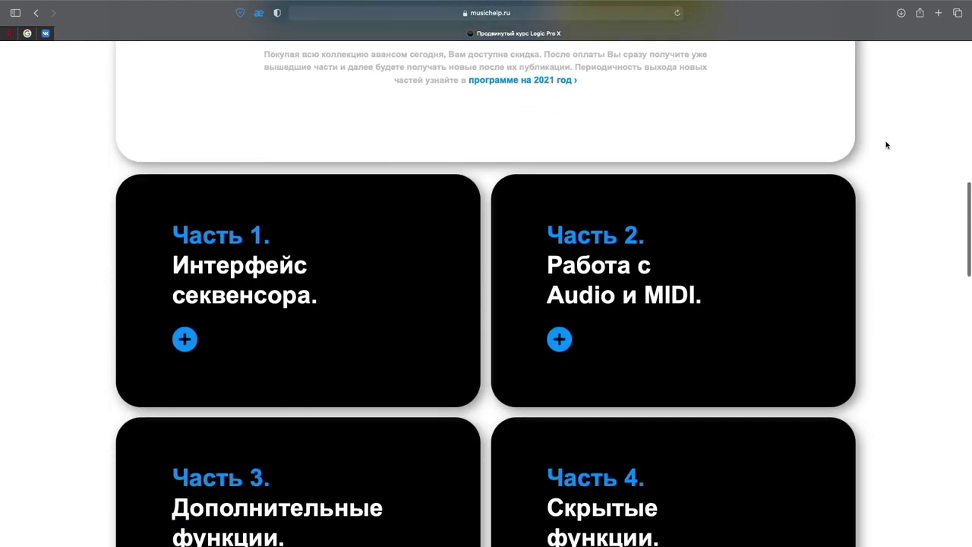
scroll(886, 144, down, 7)
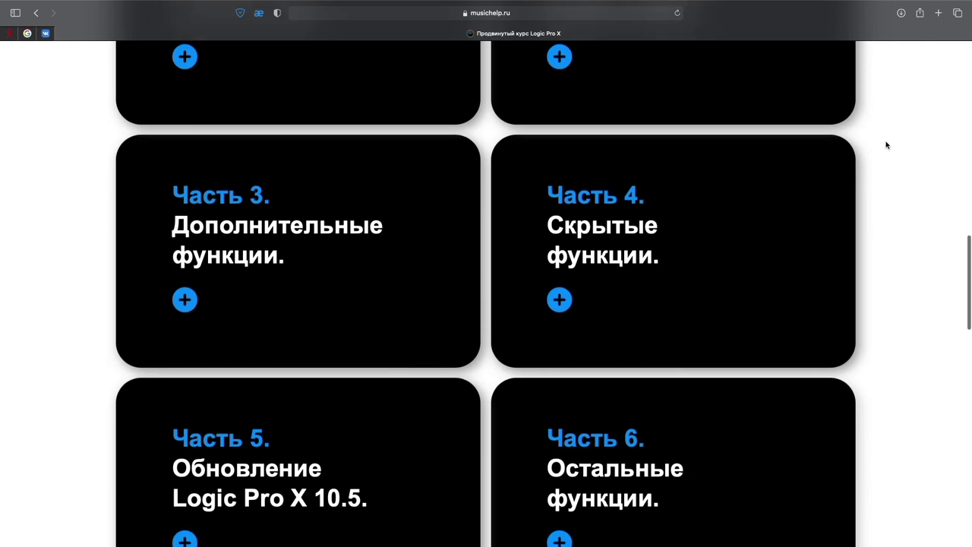
scroll(886, 144, down, 1)
click(560, 521)
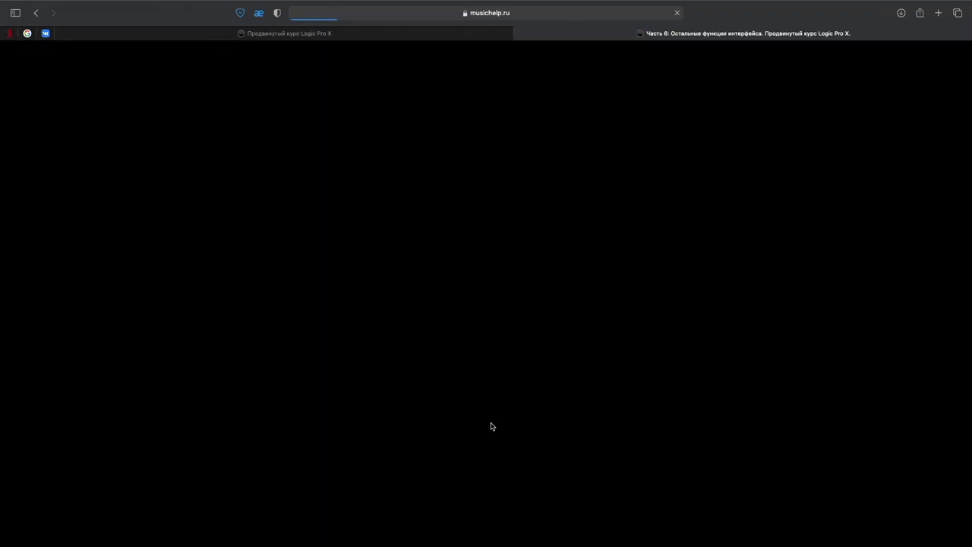
Step: Read the Part 6 course page down to the list of what its lessons cover
scroll(492, 417, down, 5)
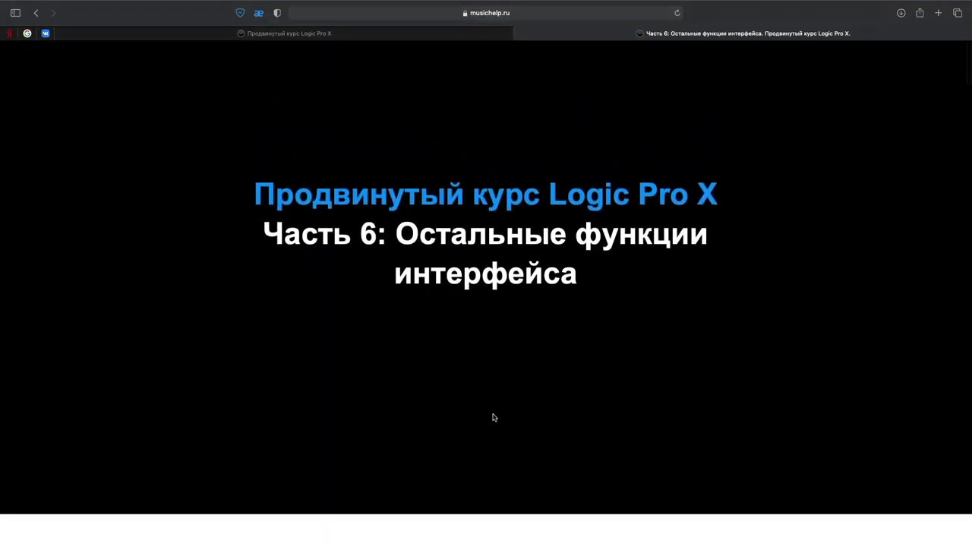
scroll(493, 416, down, 10)
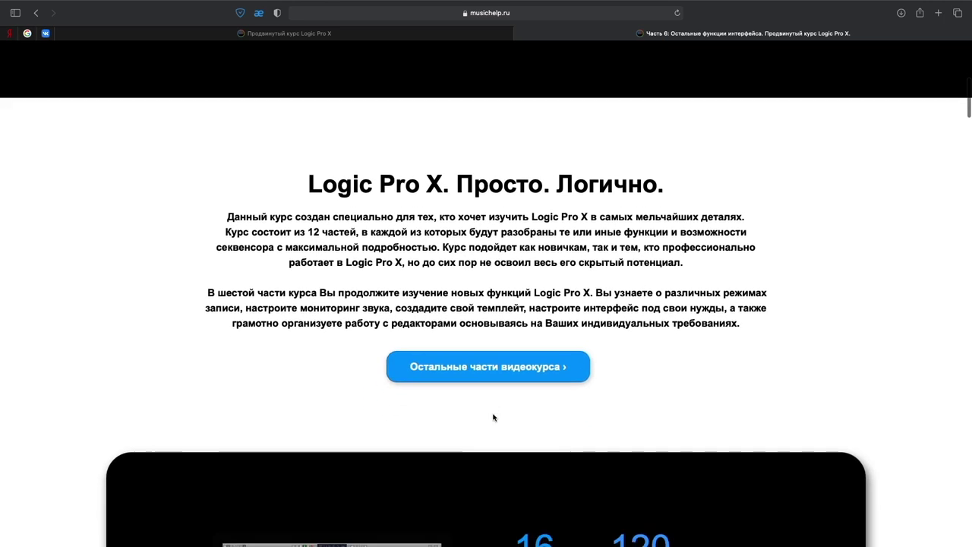
scroll(492, 417, down, 10)
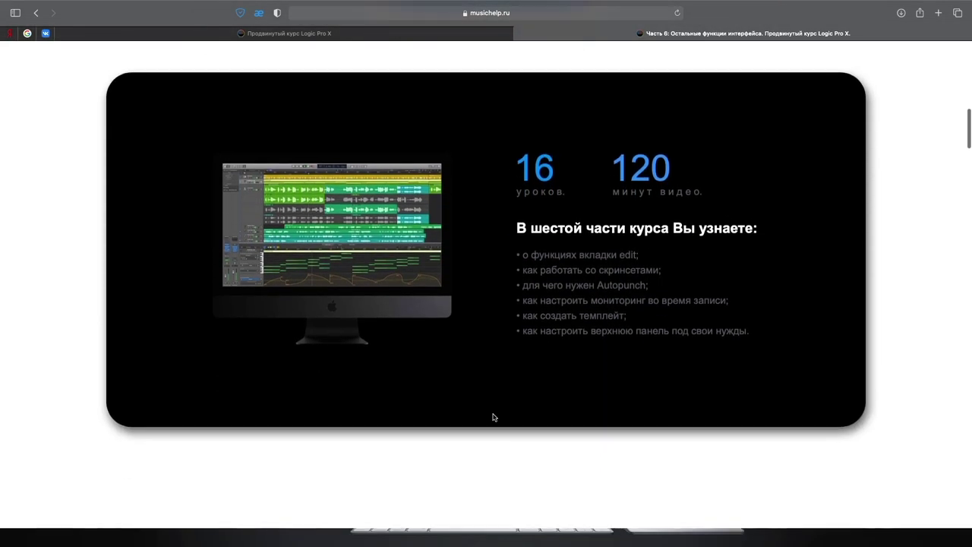
Step: Read the Part 6 lesson list down to the purchase block, then close the page and return to Logic Pro X
scroll(493, 417, down, 10)
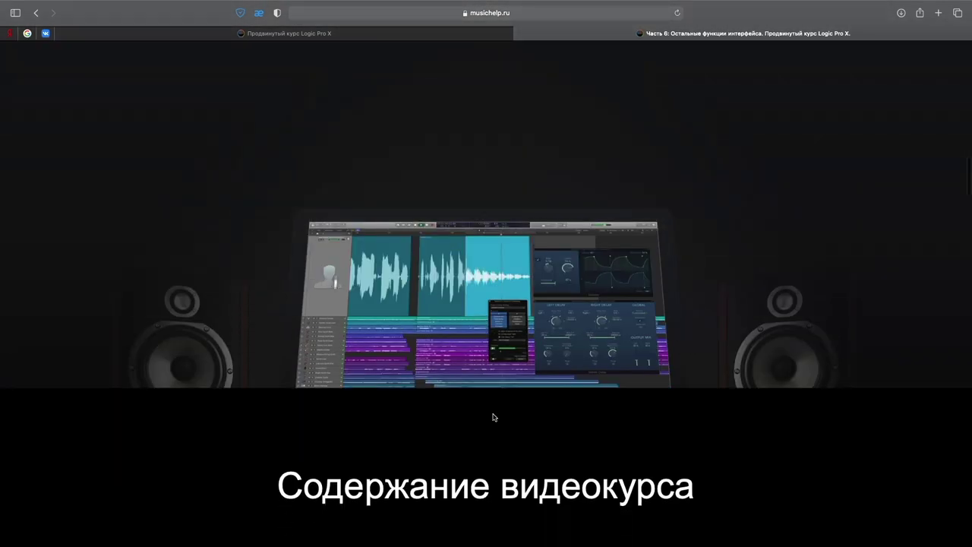
scroll(493, 417, down, 10)
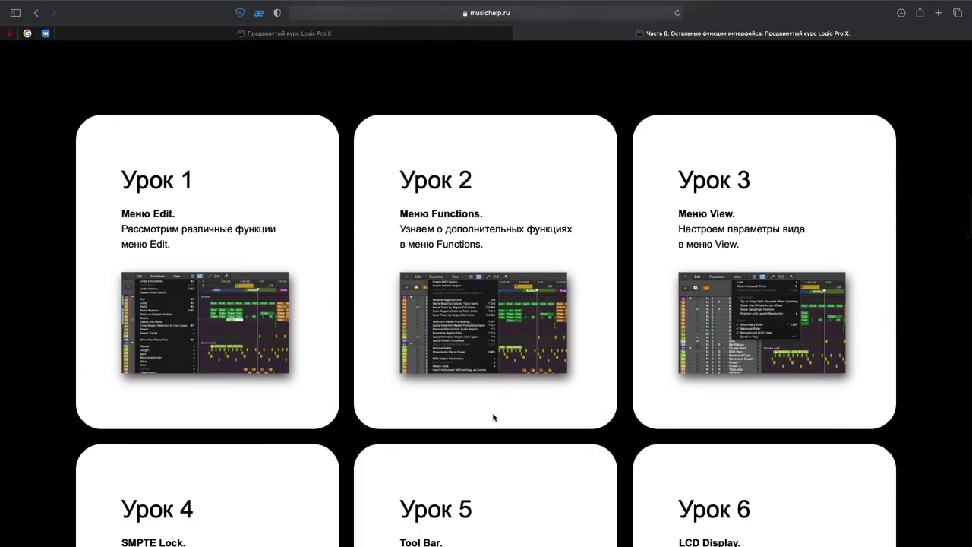
scroll(493, 417, down, 5)
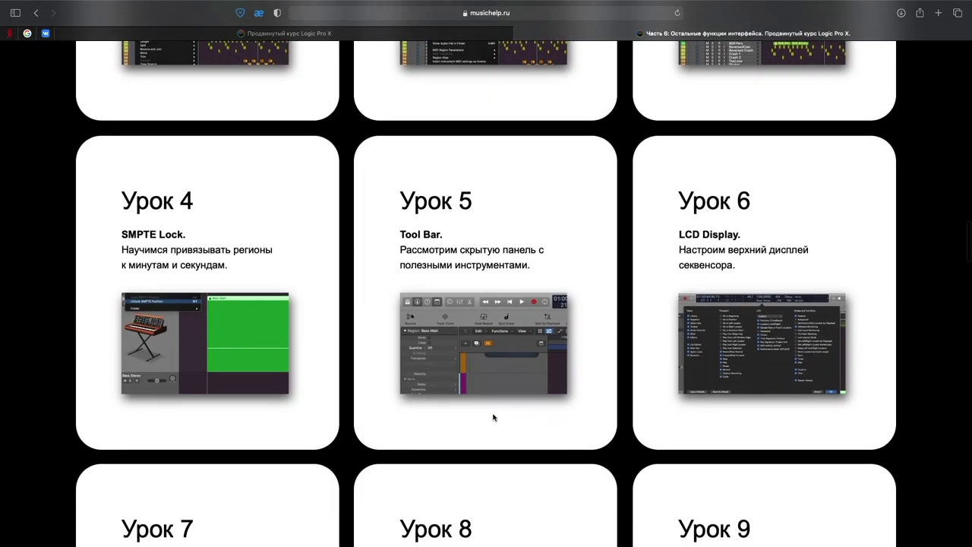
scroll(492, 416, down, 5)
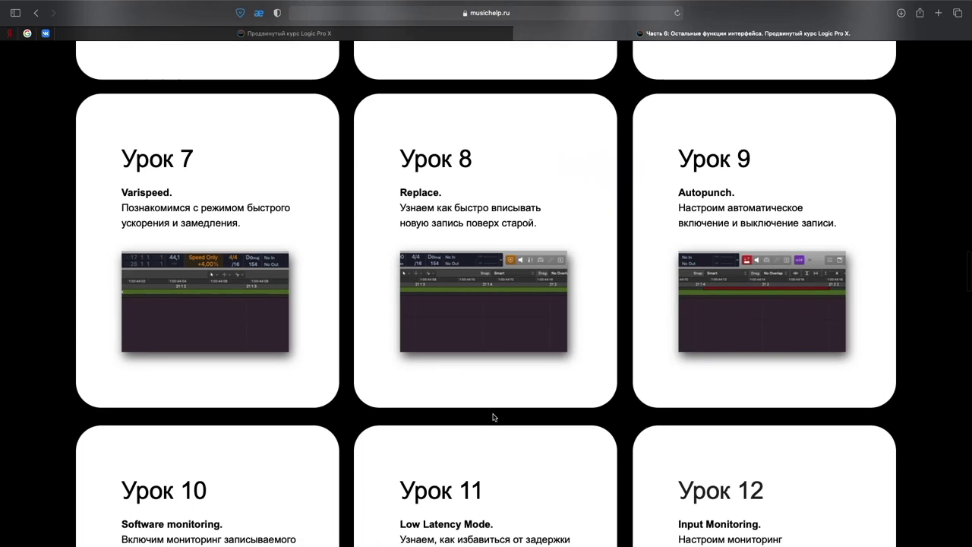
scroll(493, 416, down, 5)
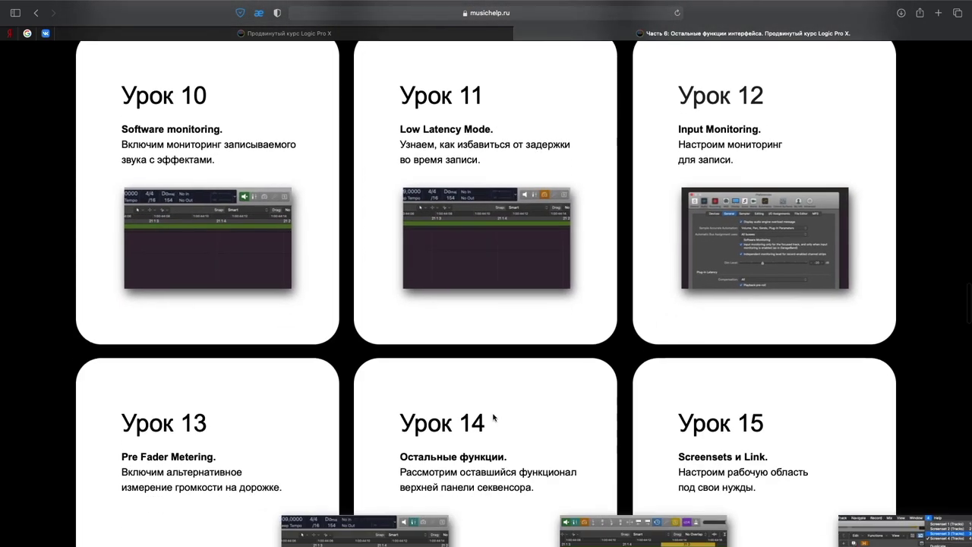
scroll(492, 417, down, 5)
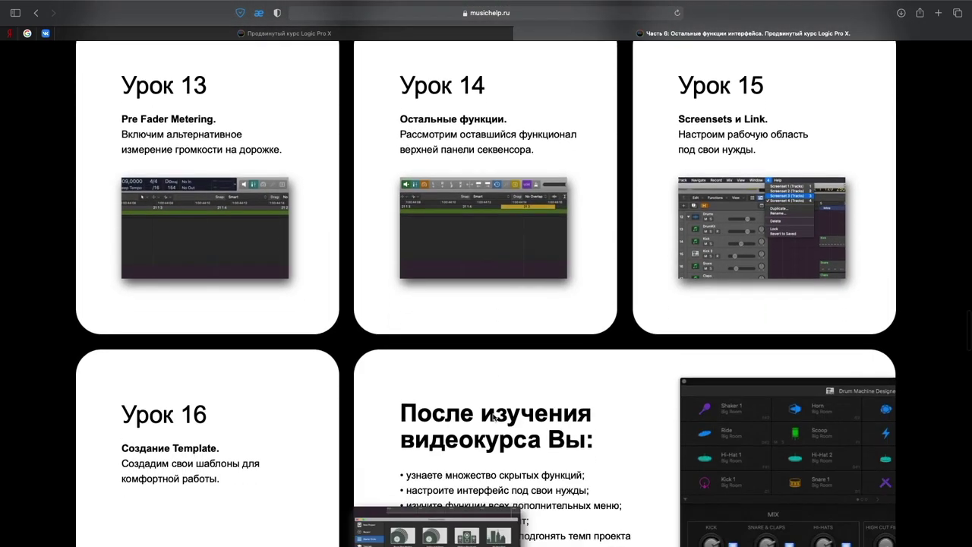
scroll(493, 416, down, 5)
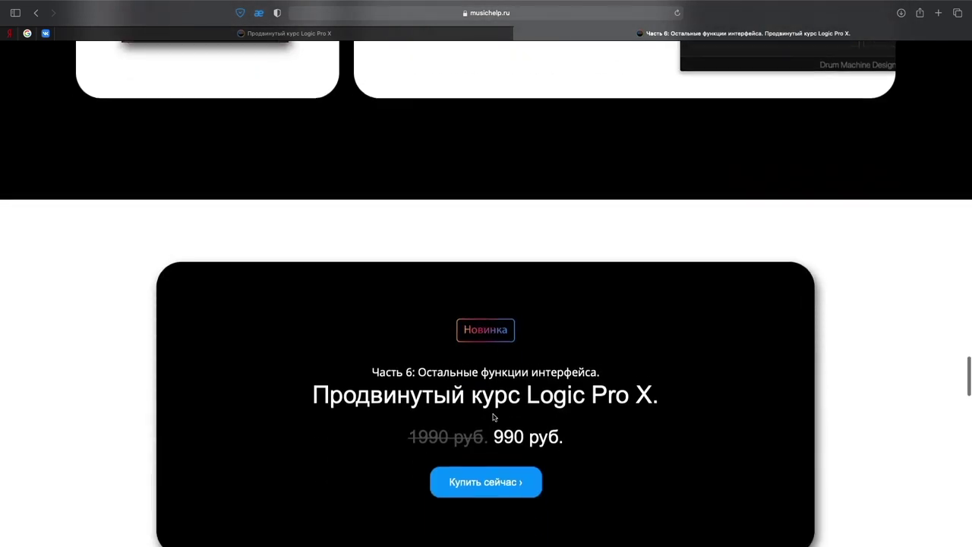
key(super+w)
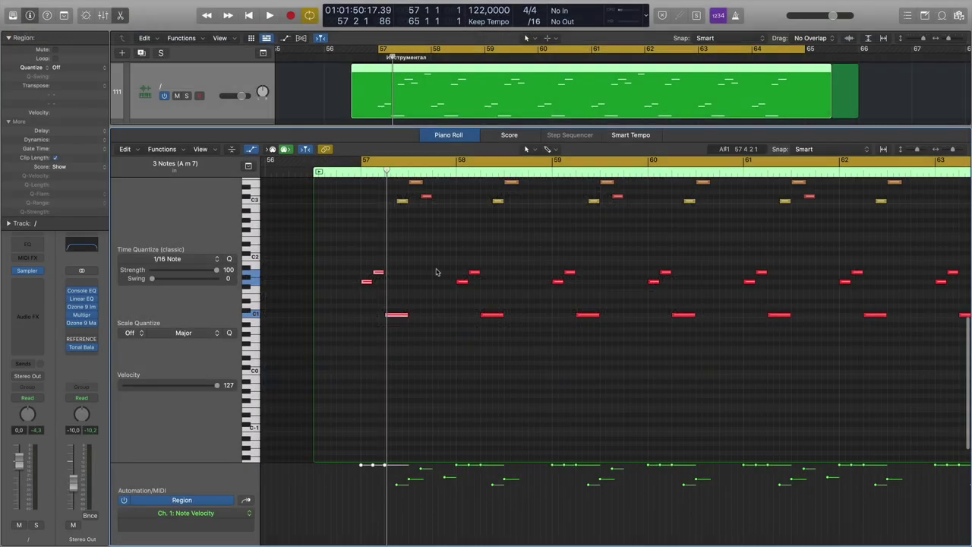
Step: Close the Piano Roll and unmute the vocal region on the Audio 15 track
scroll(425, 284, up, 3)
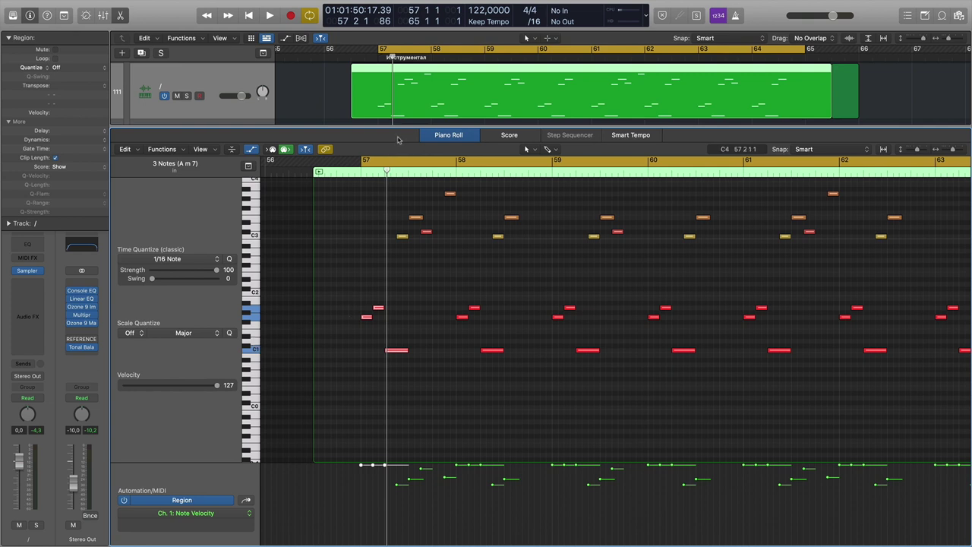
key(p)
scroll(424, 212, up, 8)
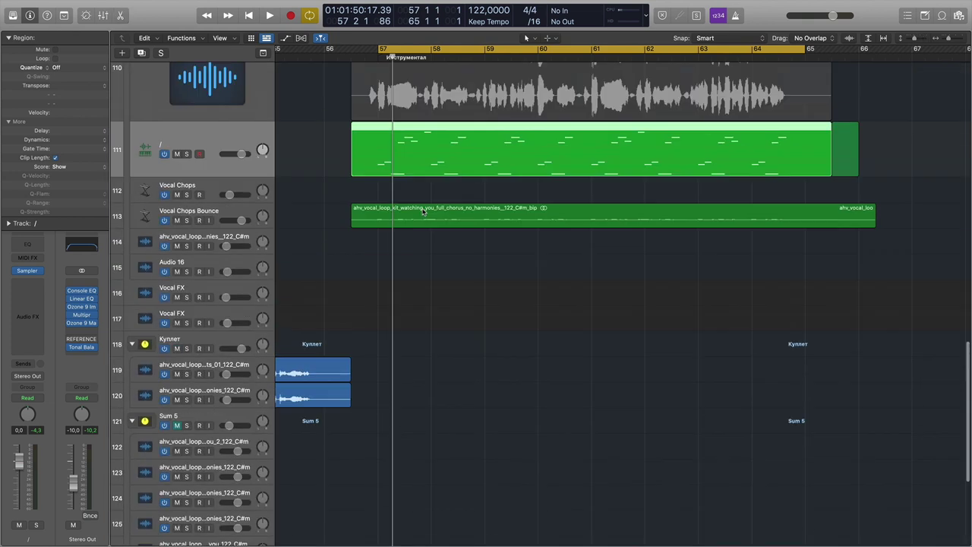
click(204, 294)
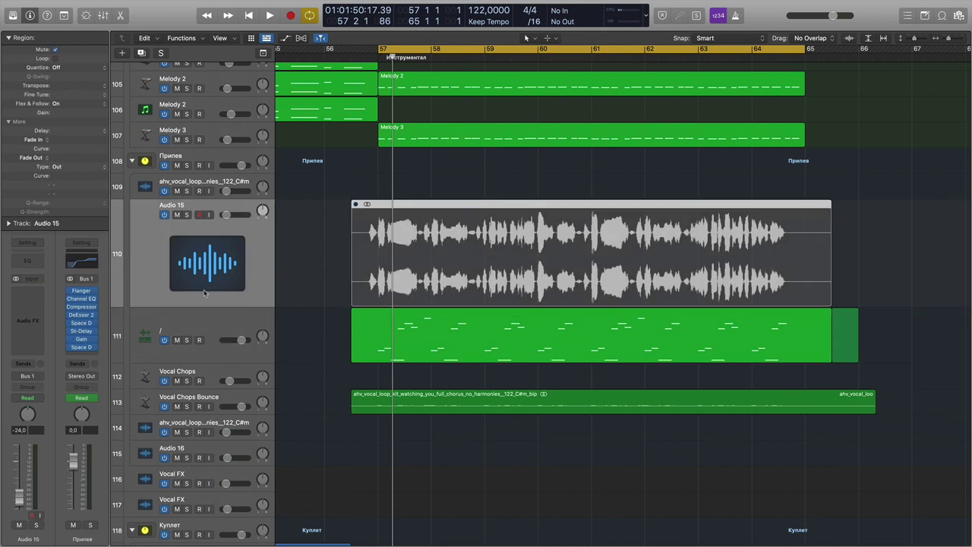
click(420, 245)
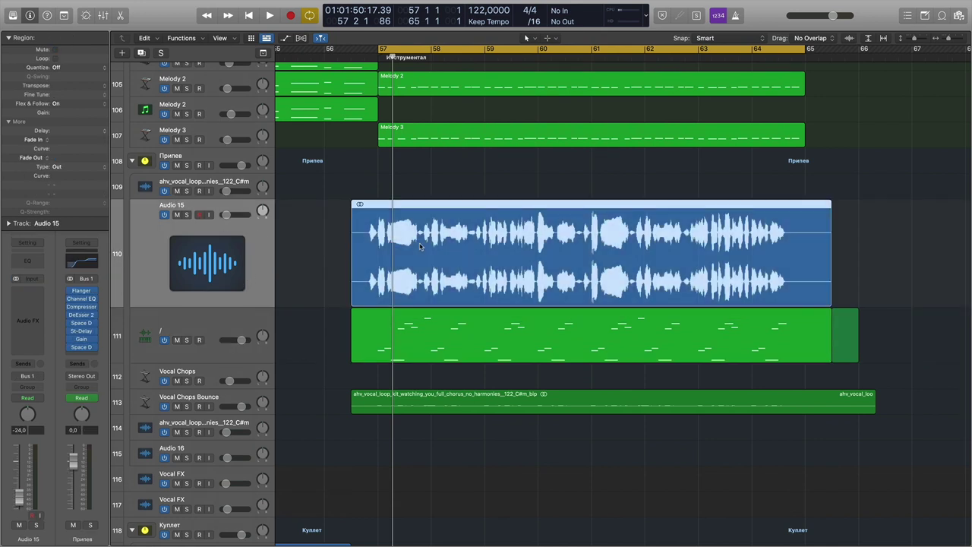
right_click(420, 242)
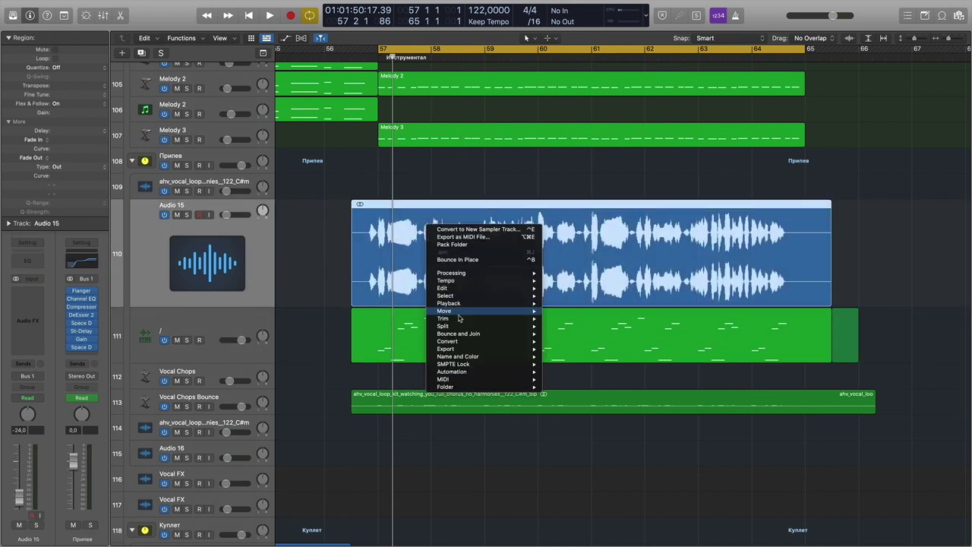
mouse_move(479, 341)
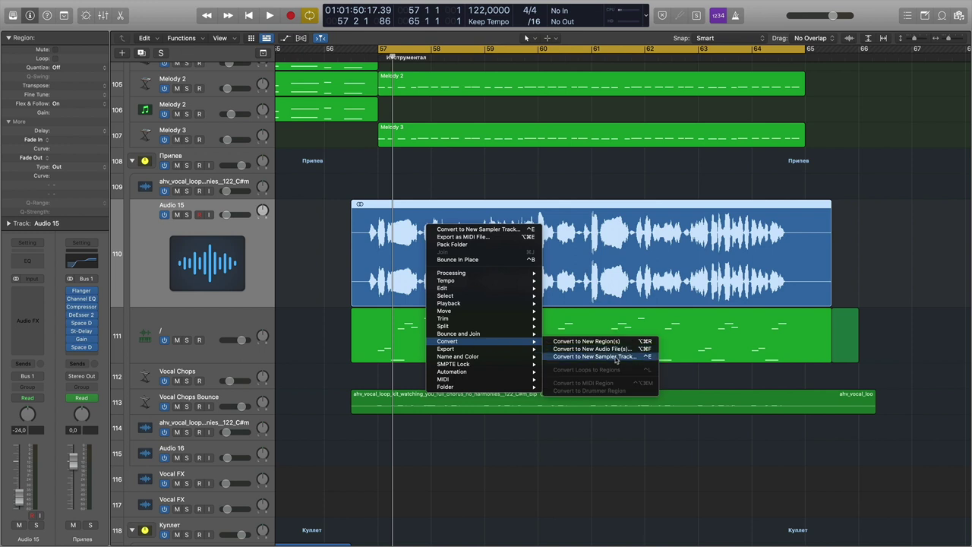
click(605, 271)
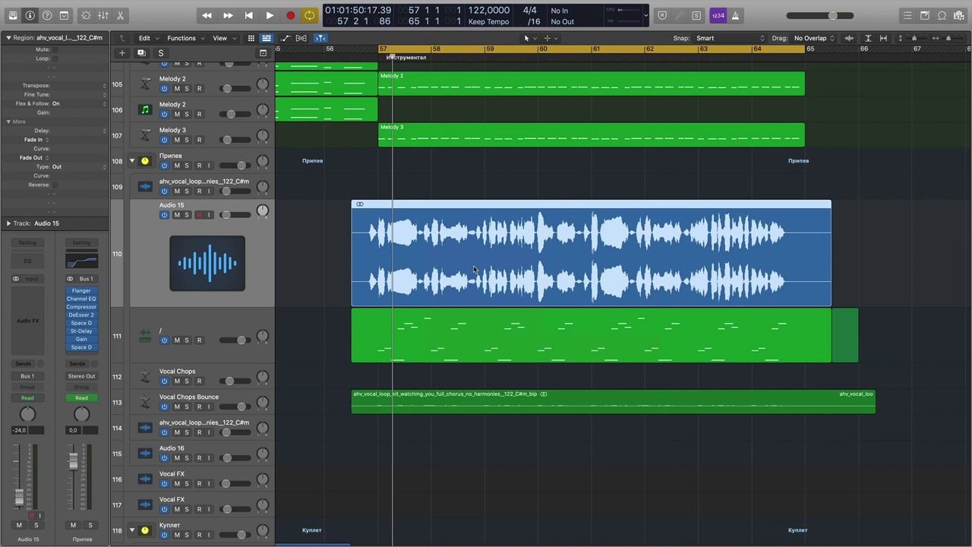
click(336, 265)
Step: Convert the Audio 15 vocal region to a new Sampler track, creating zones from Regions with trigger notes C1 to G8
click(451, 258)
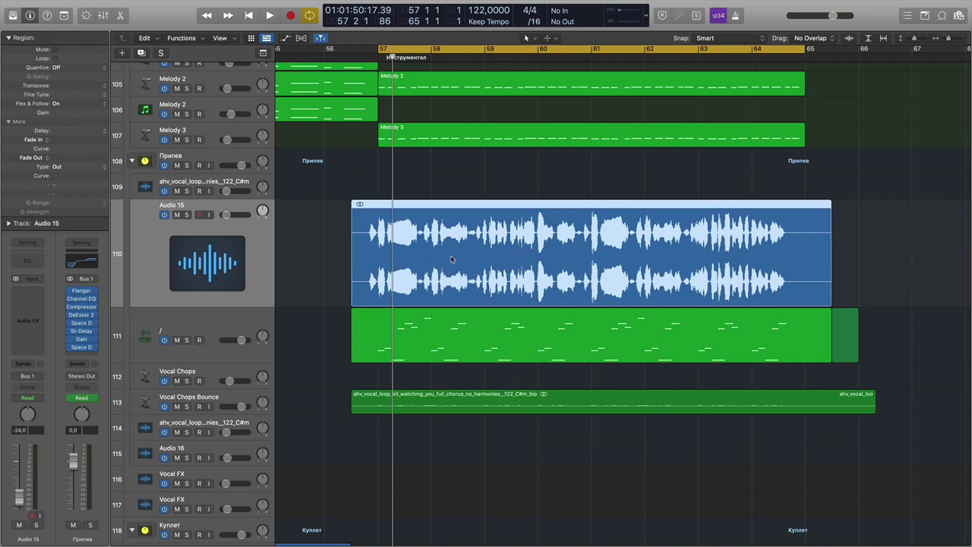
key(ctrl+e)
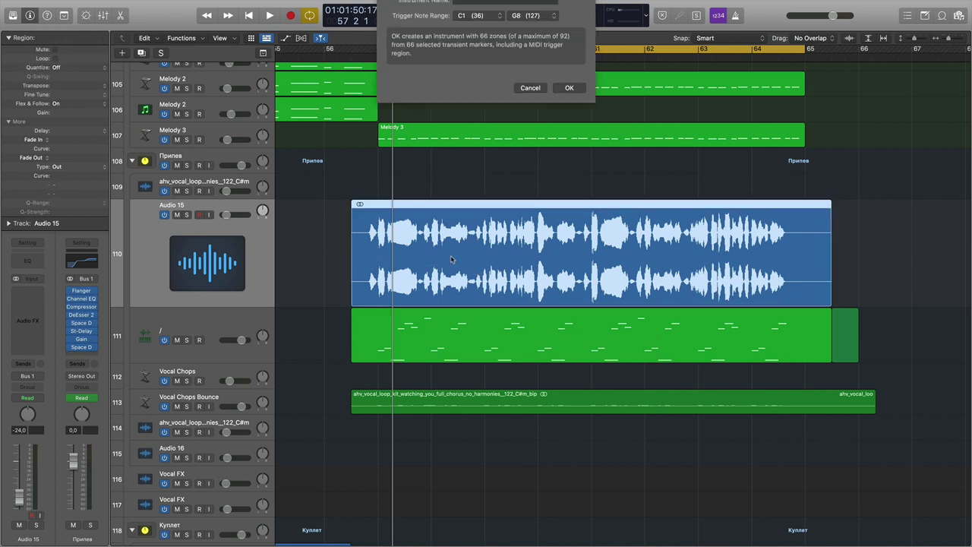
click(457, 29)
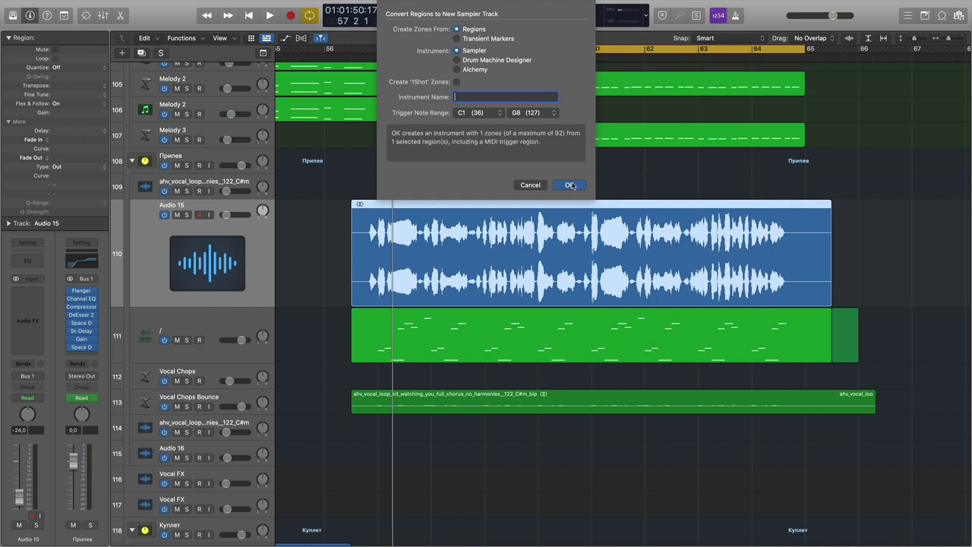
click(570, 186)
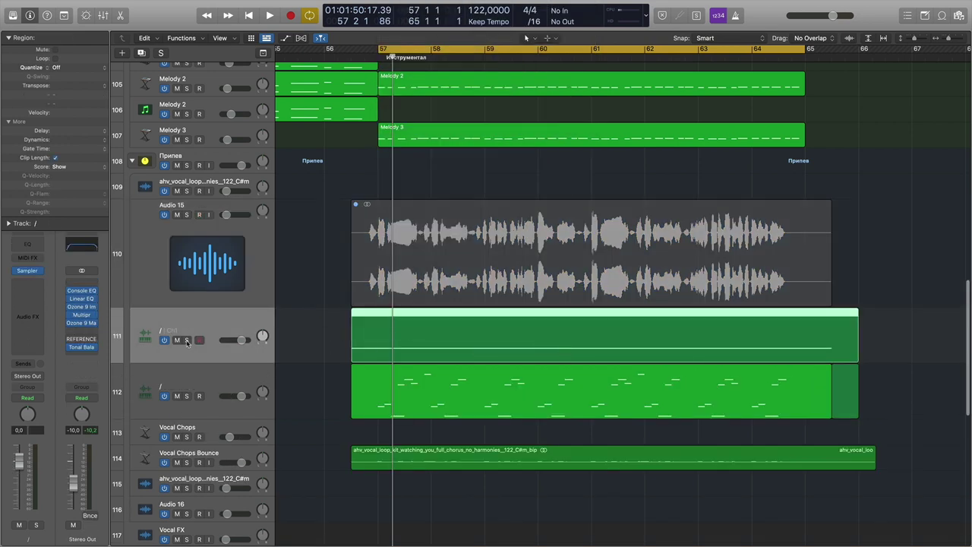
Step: Audition the new Sampler track soloed and record-armed, and inspect its trigger note in the Piano Roll
click(187, 341)
click(199, 340)
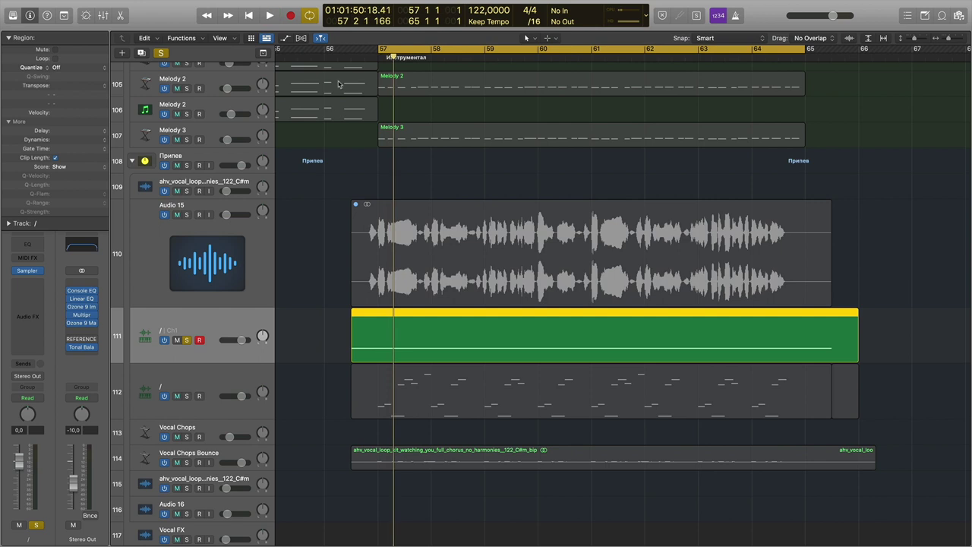
key(space)
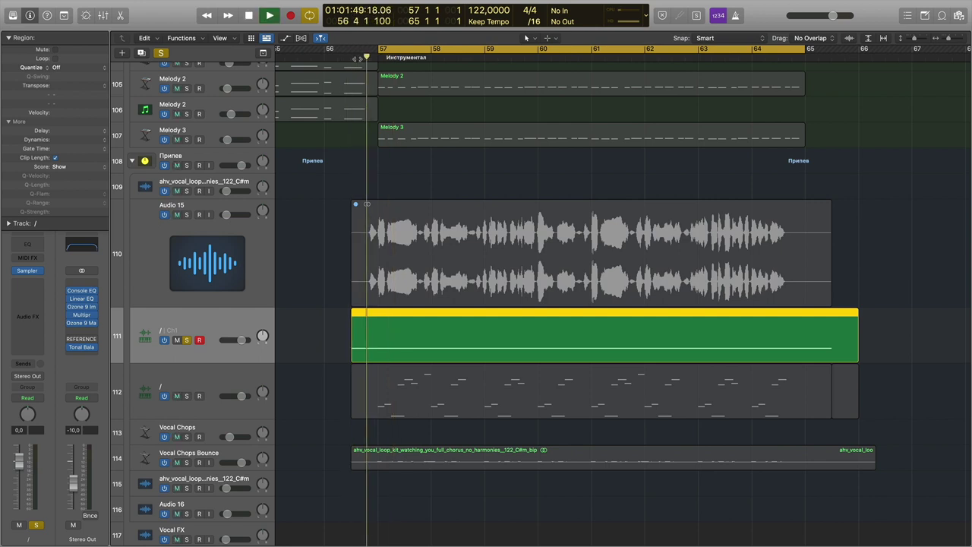
key(space)
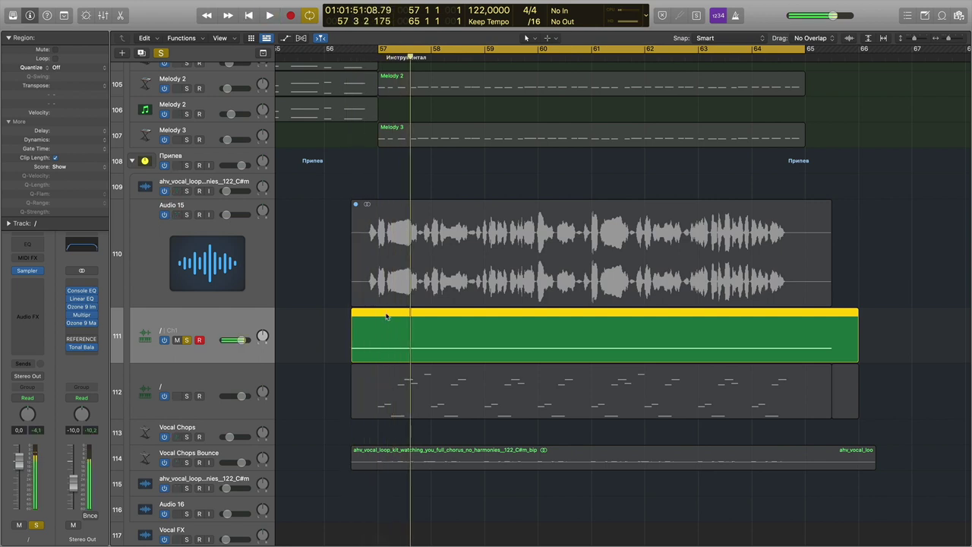
double_click(388, 317)
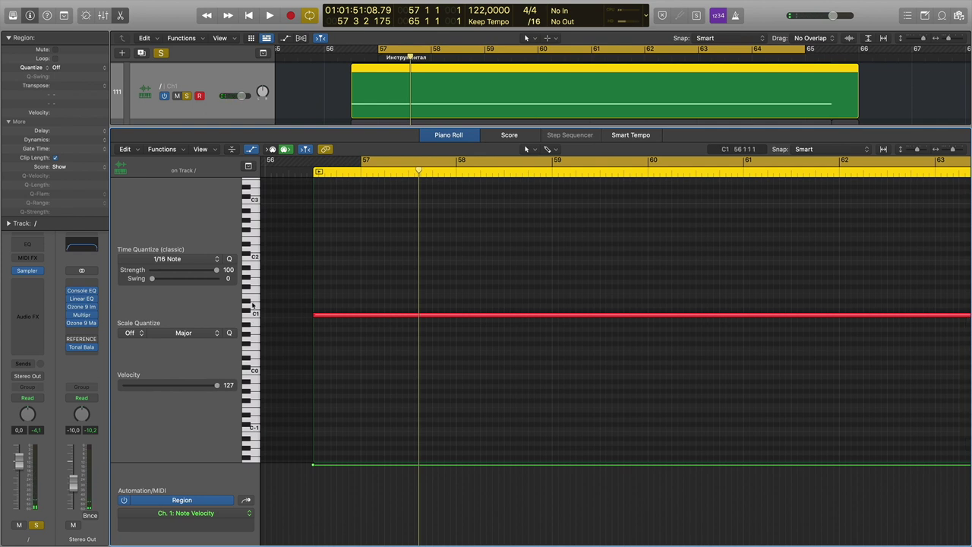
double_click(409, 128)
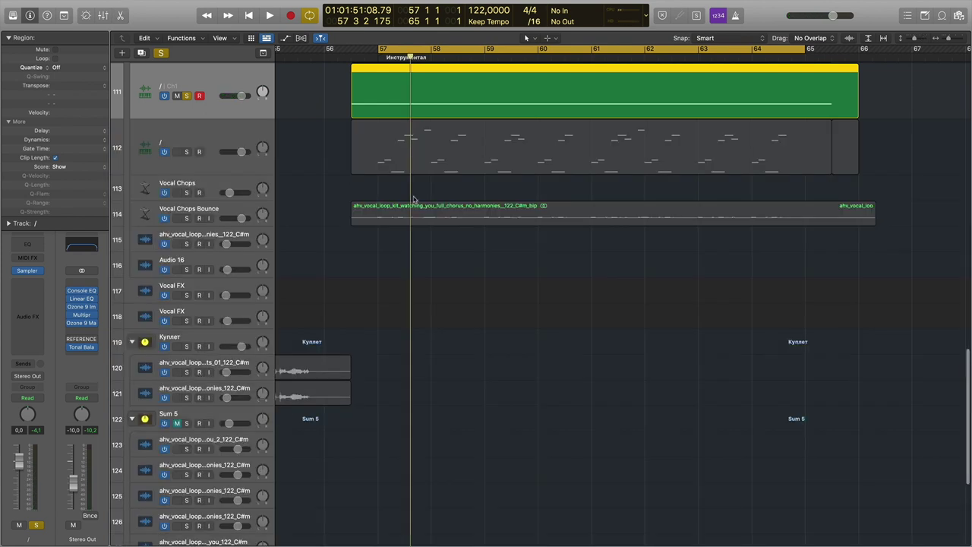
Step: Delete the trigger region from the new Sampler track and turn off the track's solo
scroll(399, 251, up, 10)
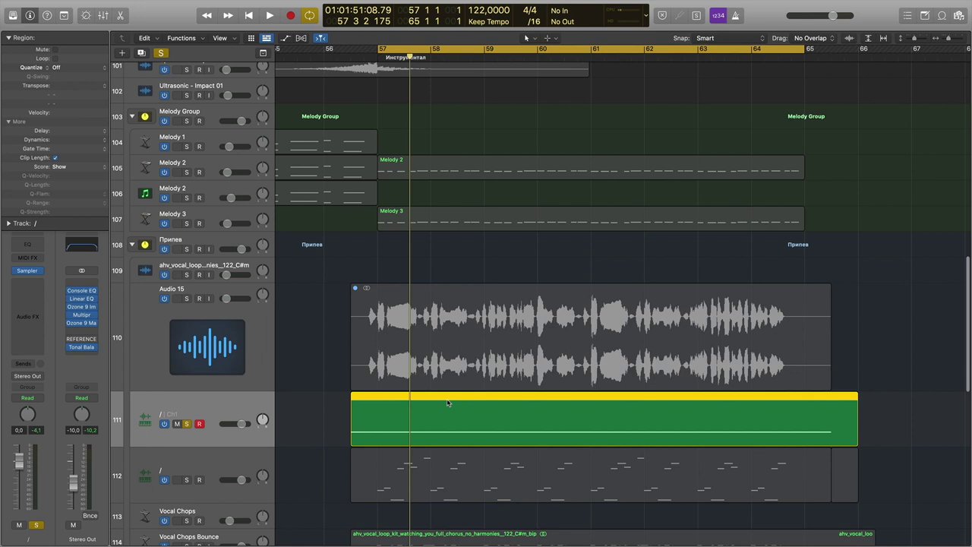
key(Delete)
click(264, 333)
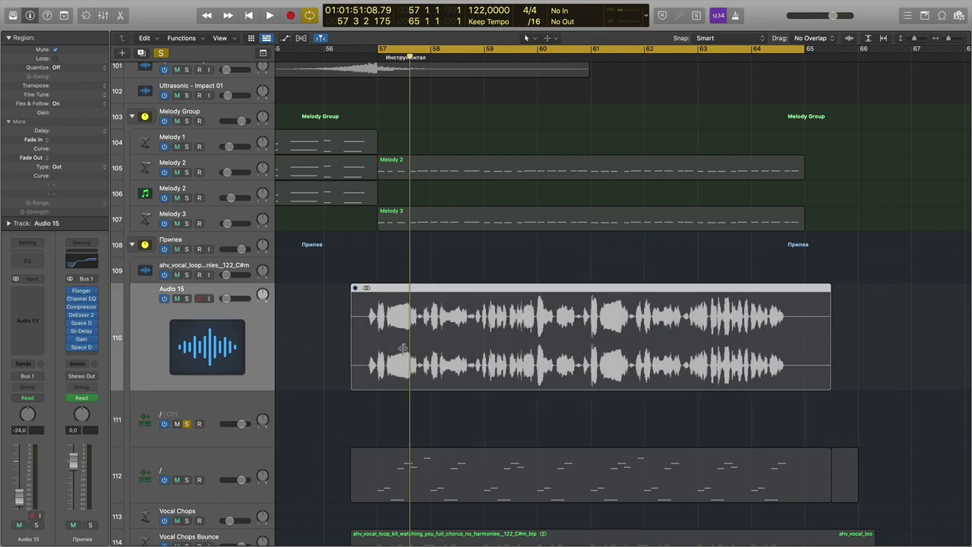
click(186, 424)
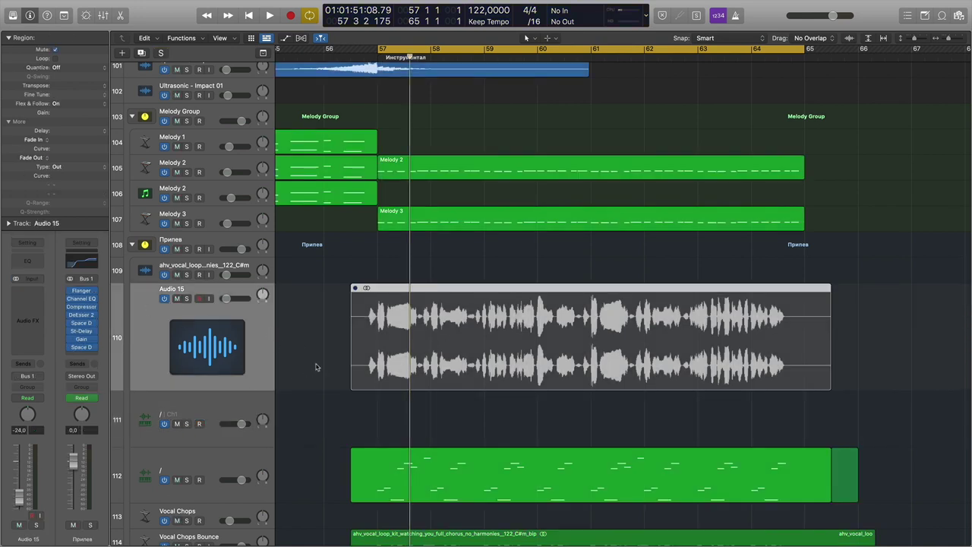
Step: Unmute the Audio 15 vocal region and trim it to a short slice from bar 57 to about 57 1 3
key(ctrl+m)
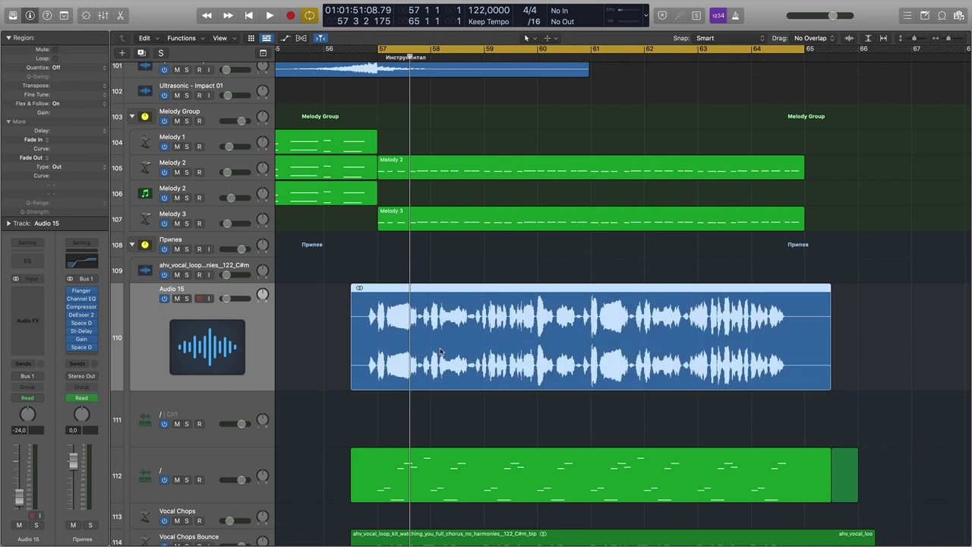
drag(350, 379, 378, 379)
drag(830, 381, 383, 386)
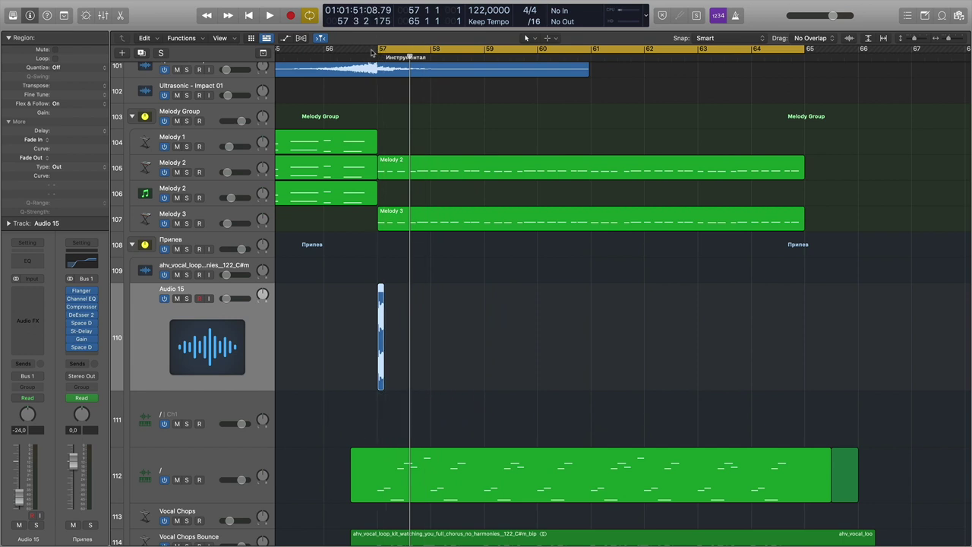
Step: Audition the vocal slice with Audio 15 soloed from bar 57, and move the slice's start and end slightly later
scroll(372, 51, up, 8)
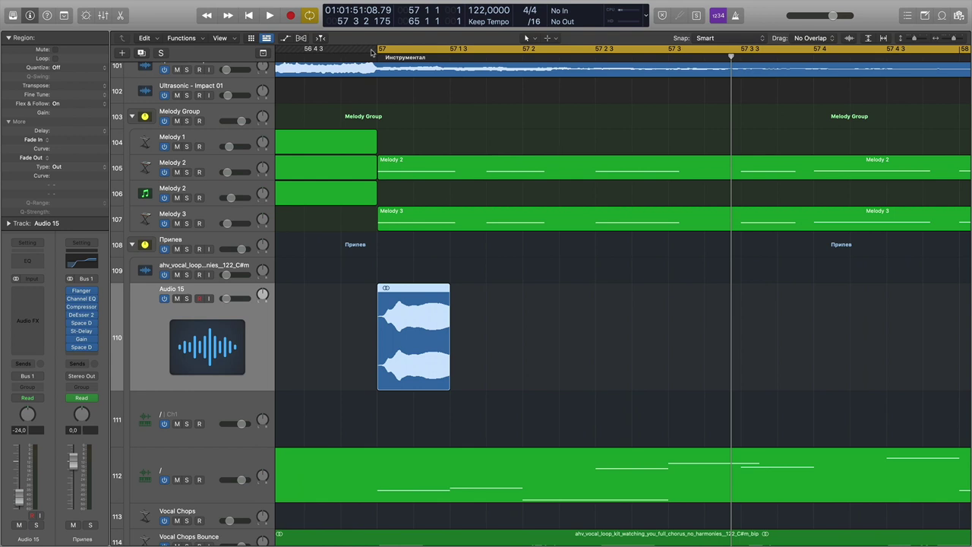
click(377, 58)
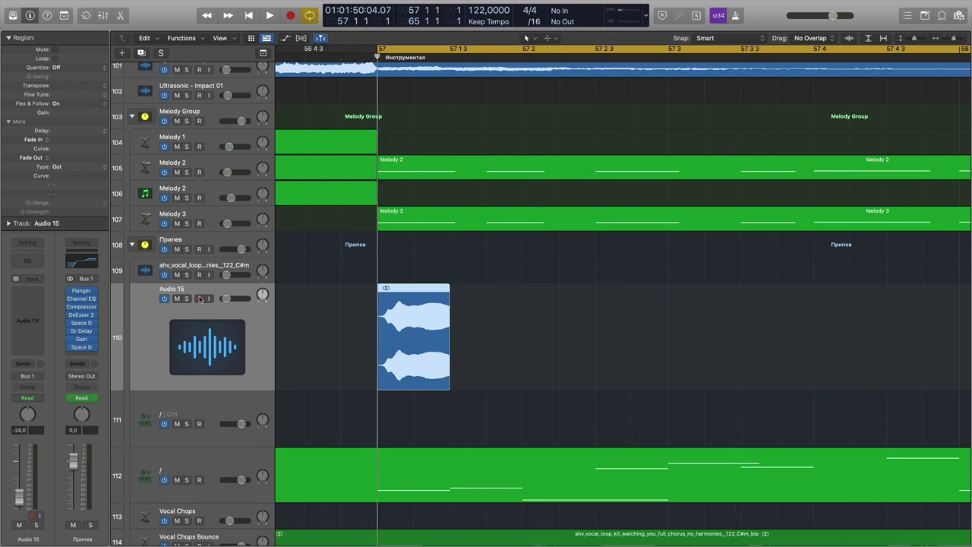
click(187, 299)
key(space)
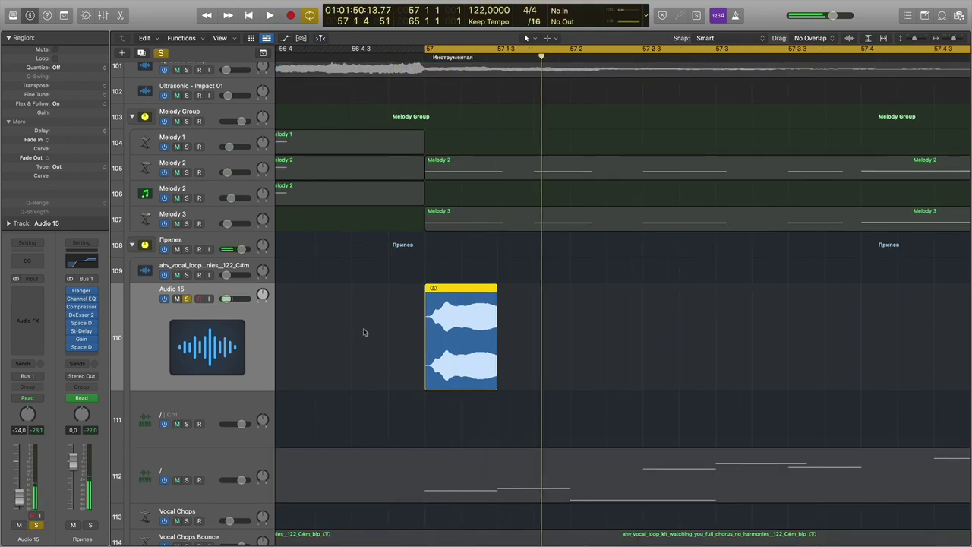
key(space)
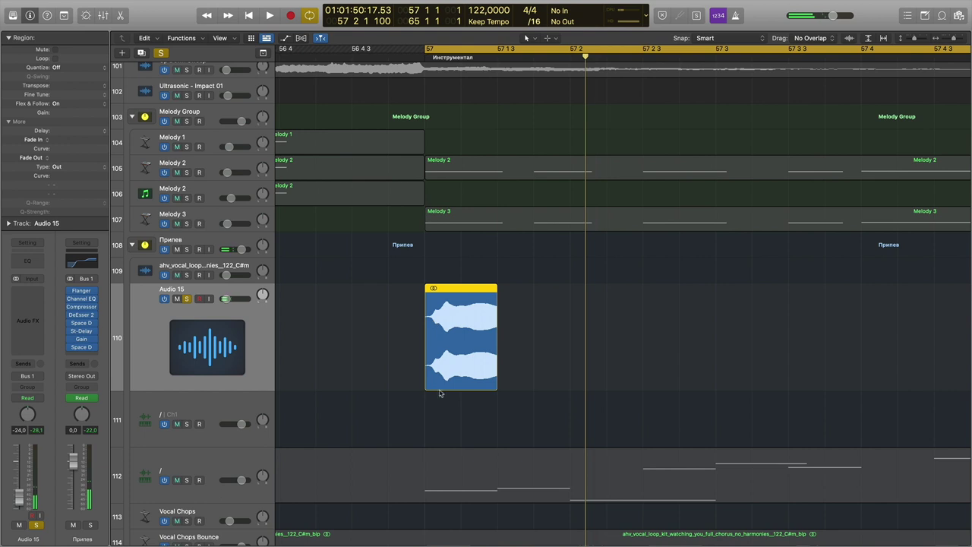
drag(425, 386, 516, 384)
key(space)
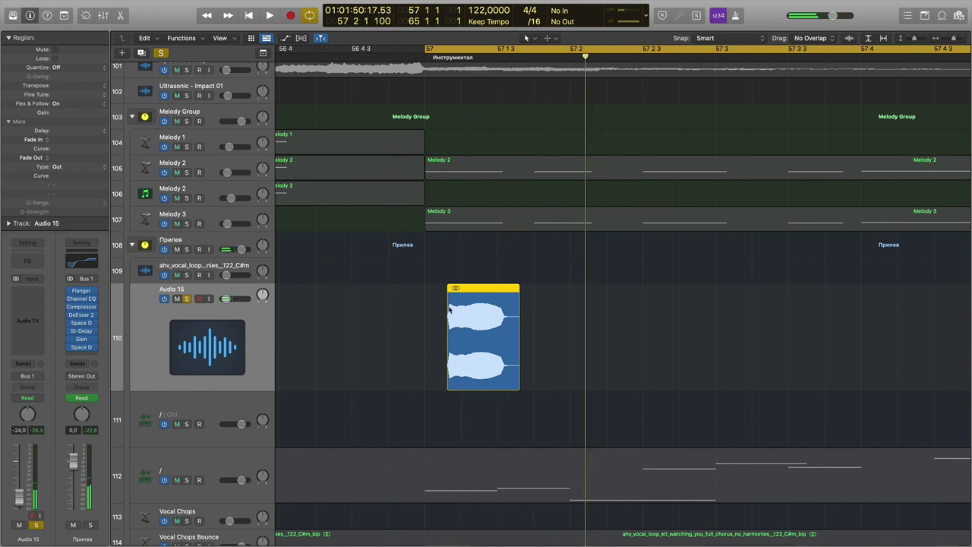
Step: Convert the trimmed vocal slice to a new Sampler track with zones created from regions, and turn off Audio 15's solo
right_click(482, 298)
mouse_move(545, 429)
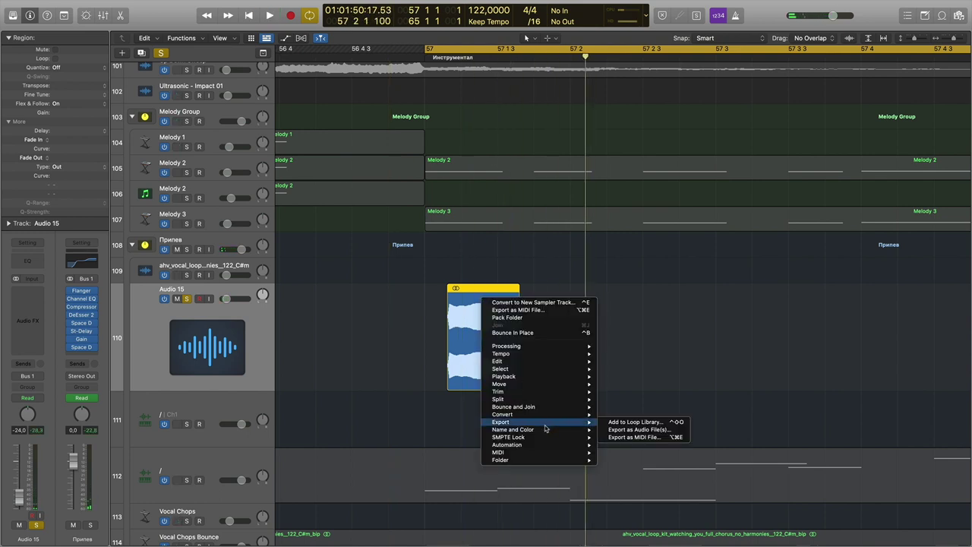
click(659, 430)
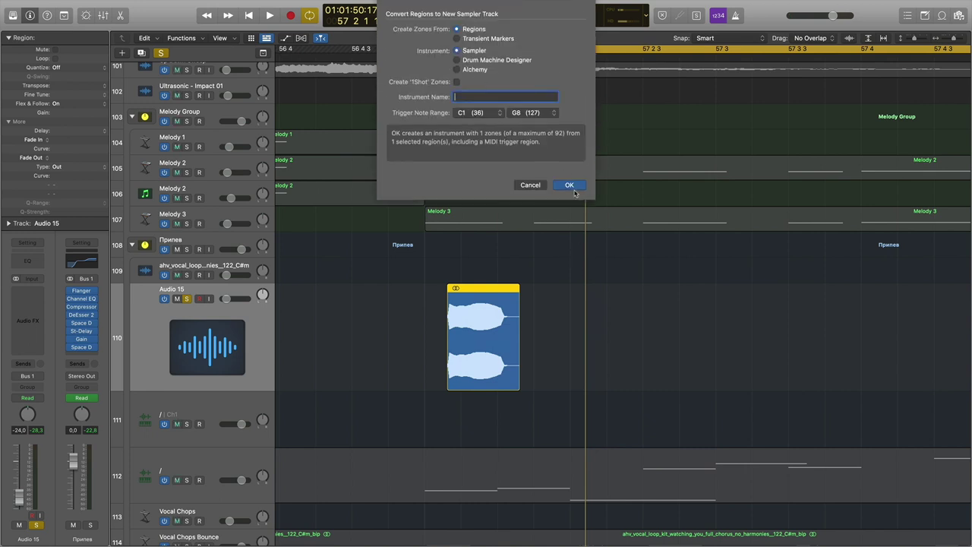
click(574, 187)
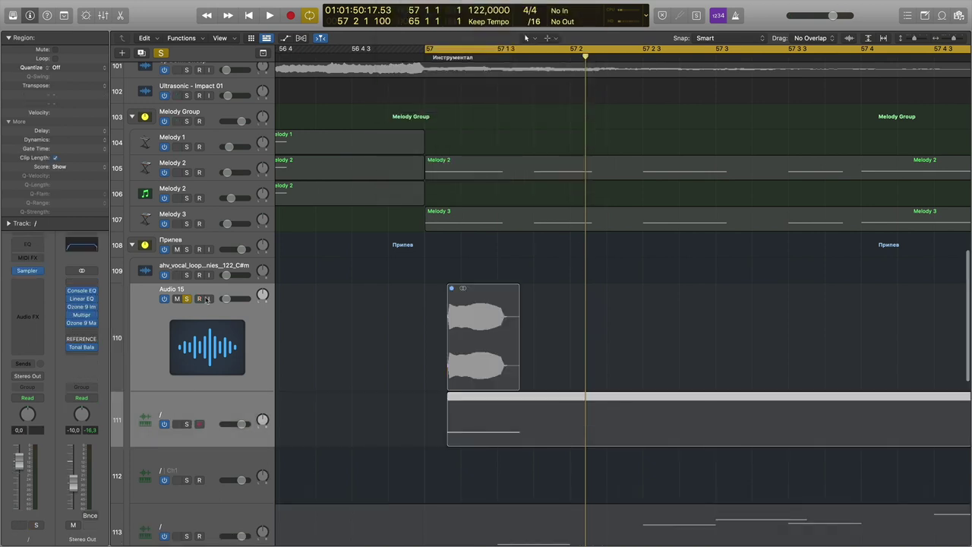
click(187, 299)
Step: Open the new Sampler track's trigger region in the Piano Roll and test a key above C1
double_click(456, 421)
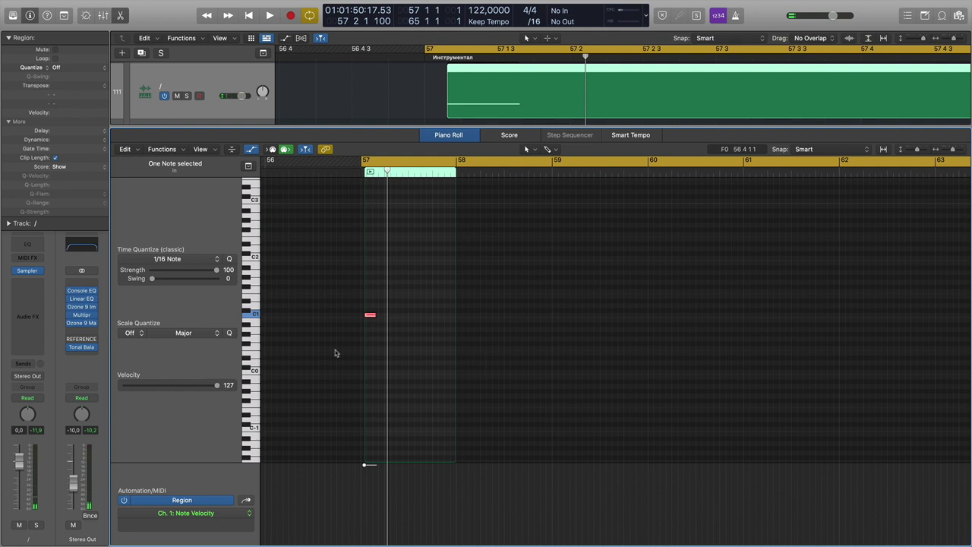
click(252, 297)
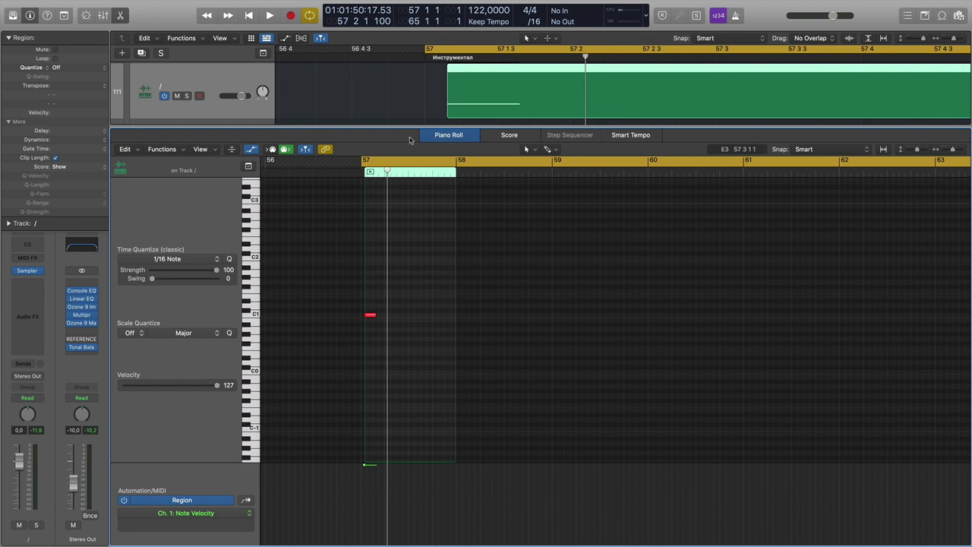
key(e)
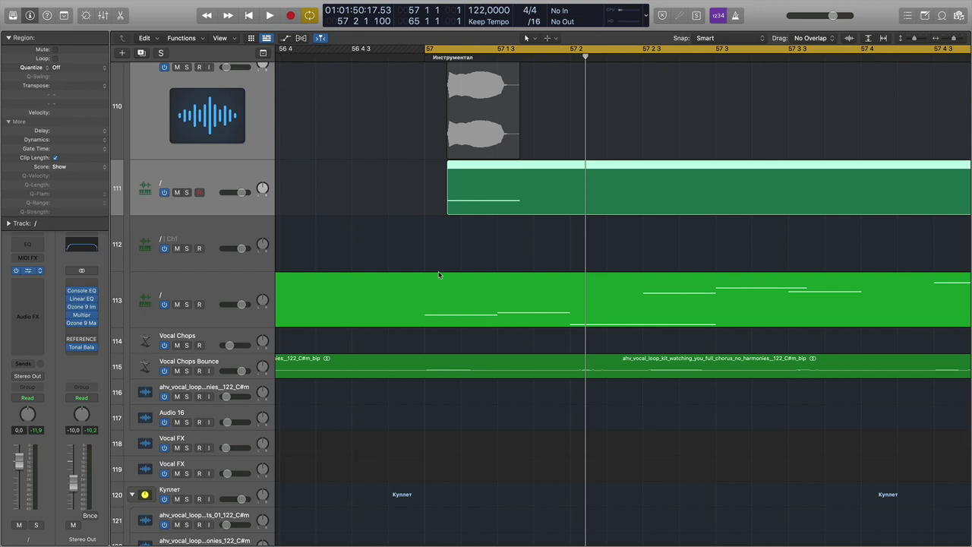
Step: Extend the vocal zone's key range in the Sampler mapping from C1 alone to C-2 through G8
click(633, 175)
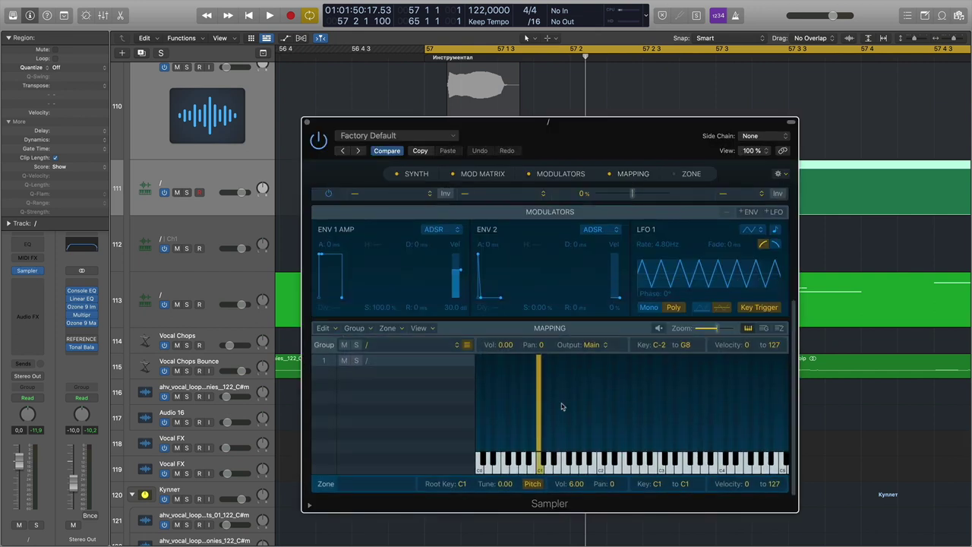
drag(535, 427, 451, 430)
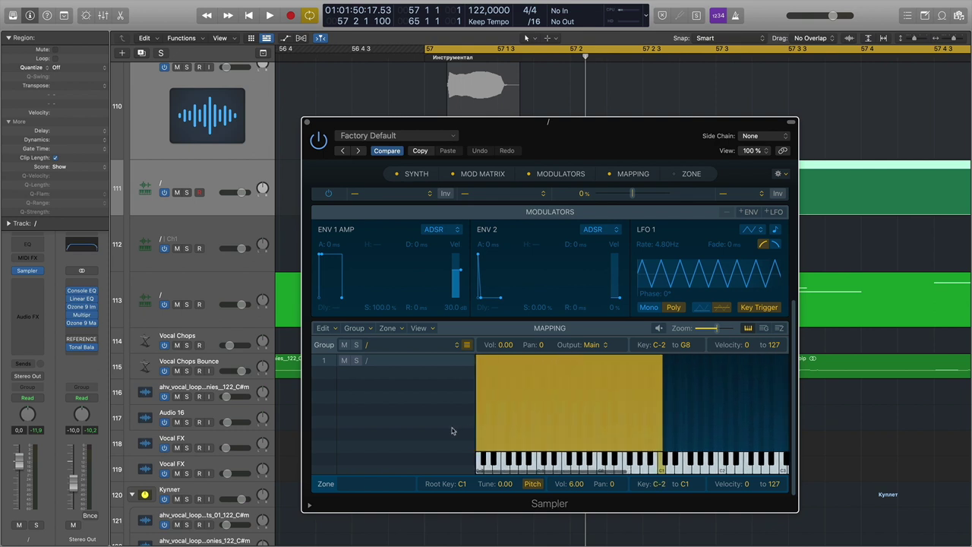
drag(662, 428, 884, 428)
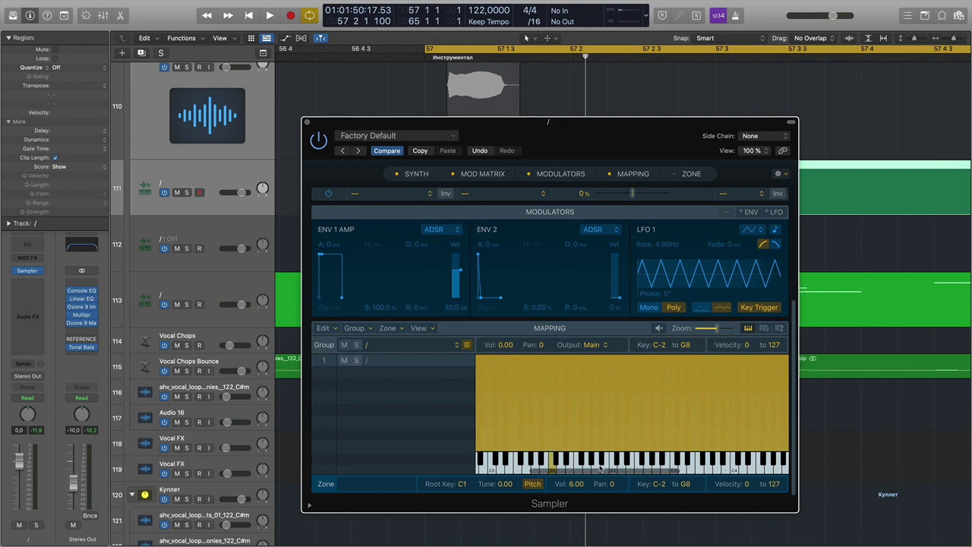
click(306, 121)
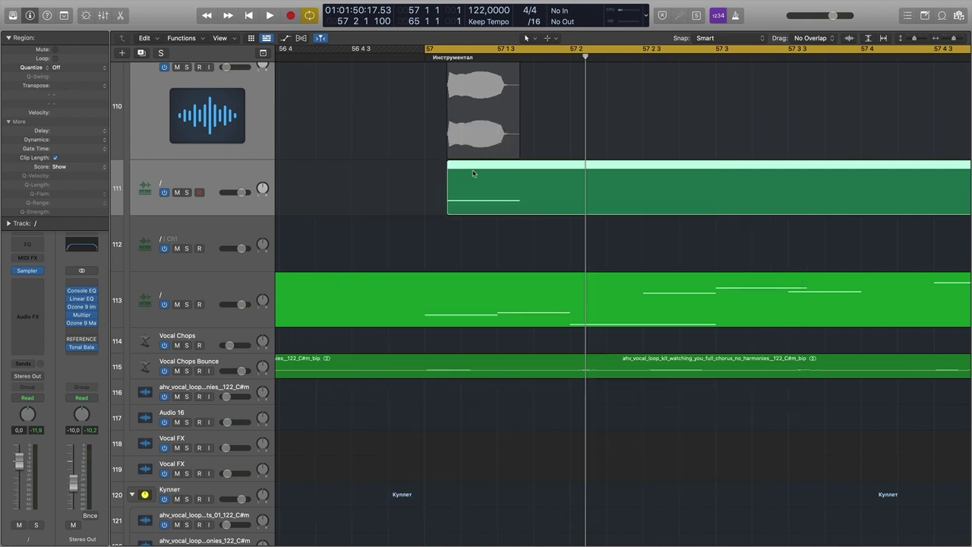
Step: Audition the sampled vocal on keys above and below C1 in the Piano Roll
key(p)
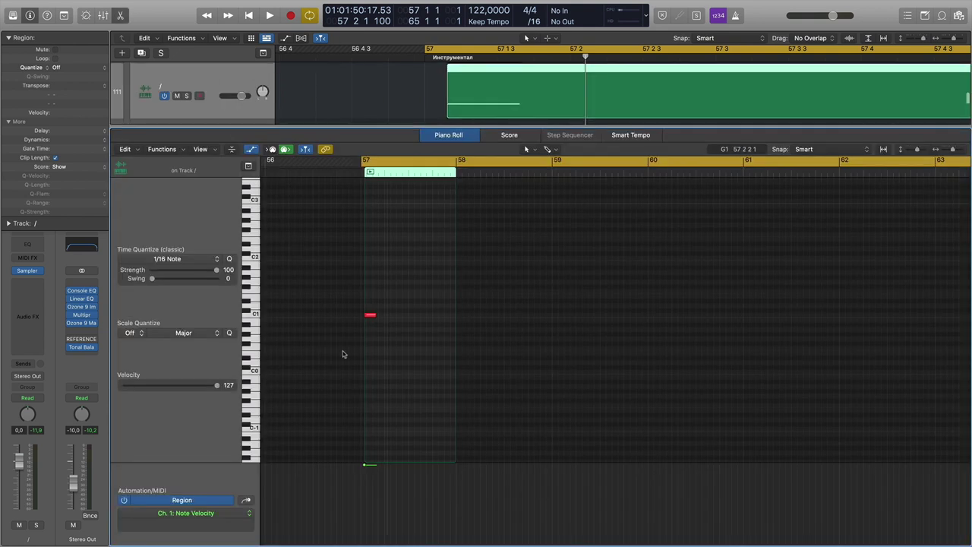
click(254, 306)
click(254, 330)
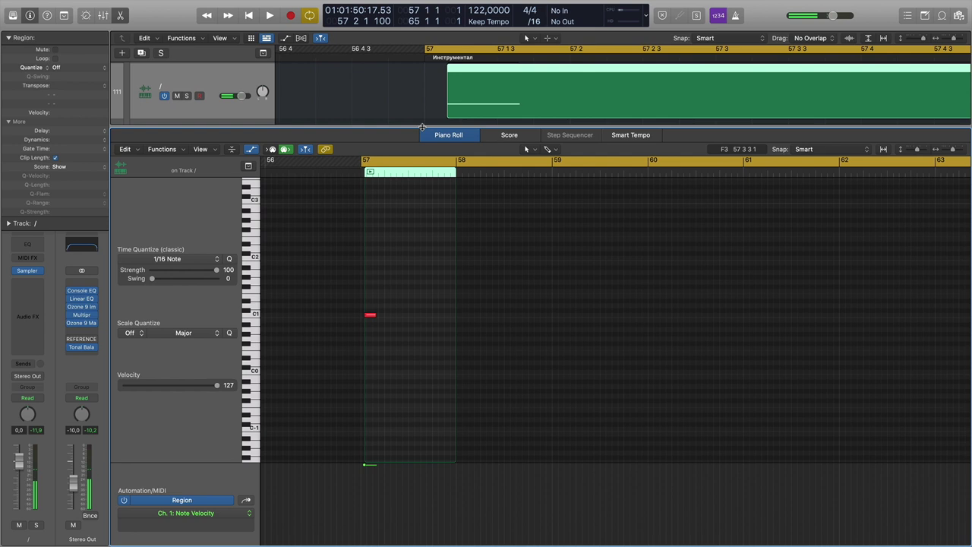
key(p)
scroll(504, 261, up, 3)
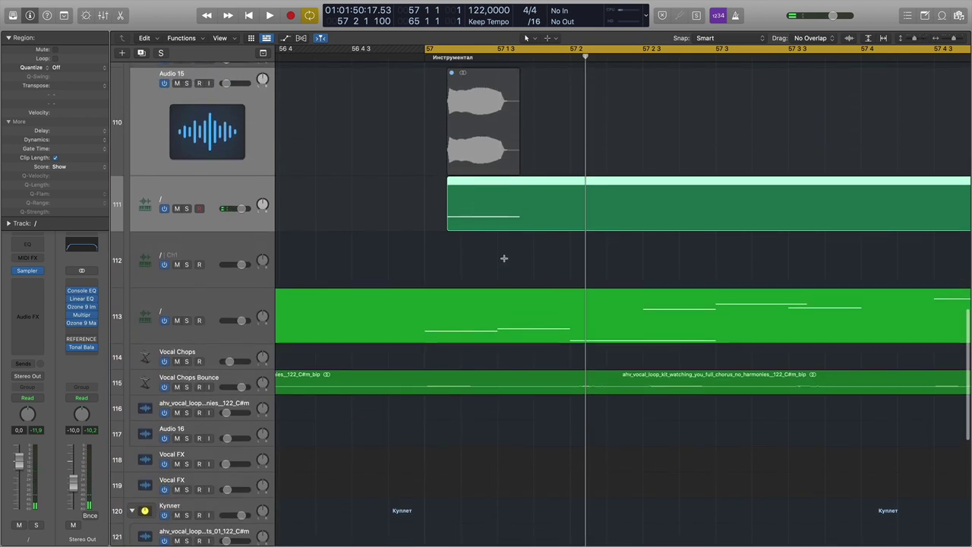
Step: Move the Melody 3 region at bar 57 onto the new Sampler track, over its trigger region
key(super+Left)
key(super+Left)
scroll(514, 263, up, 5)
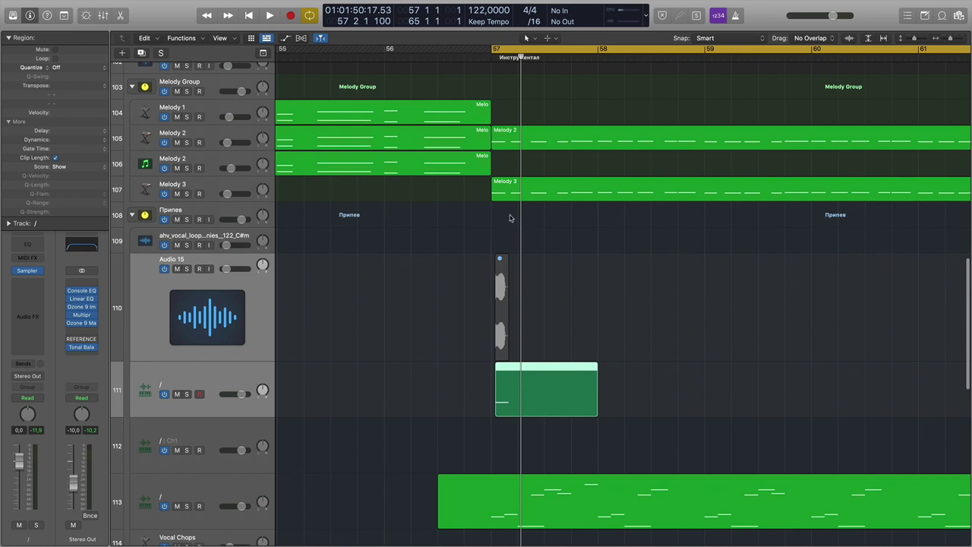
click(510, 192)
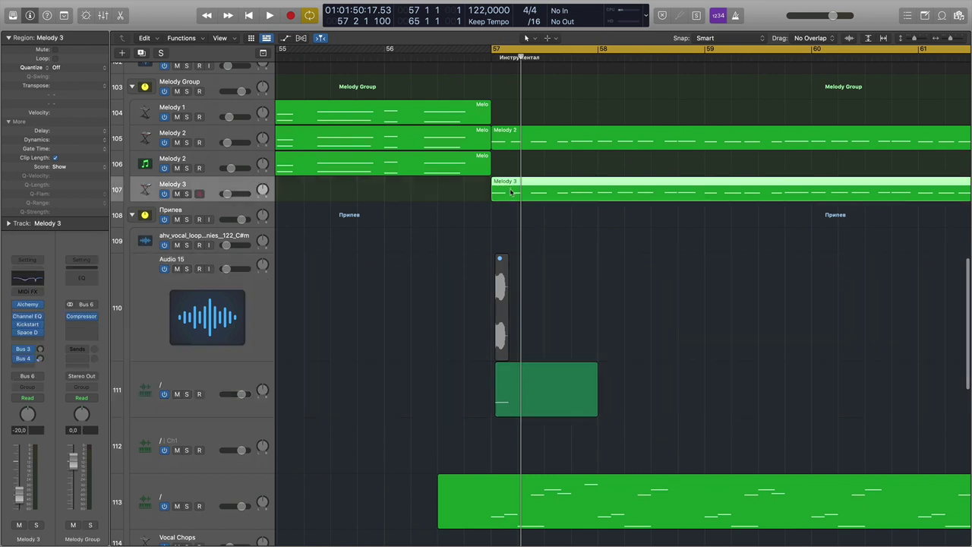
right_click(511, 192)
click(501, 359)
drag(507, 194, 510, 379)
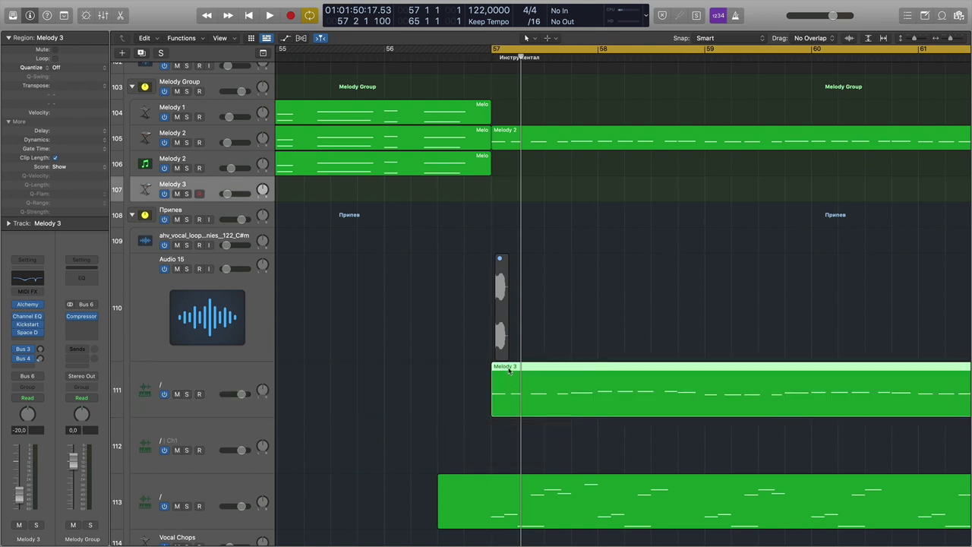
Step: Select all of Melody 3's notes, solo the Sampler track, and transpose the region down two octaves (-24)
double_click(509, 370)
click(414, 376)
key(super+a)
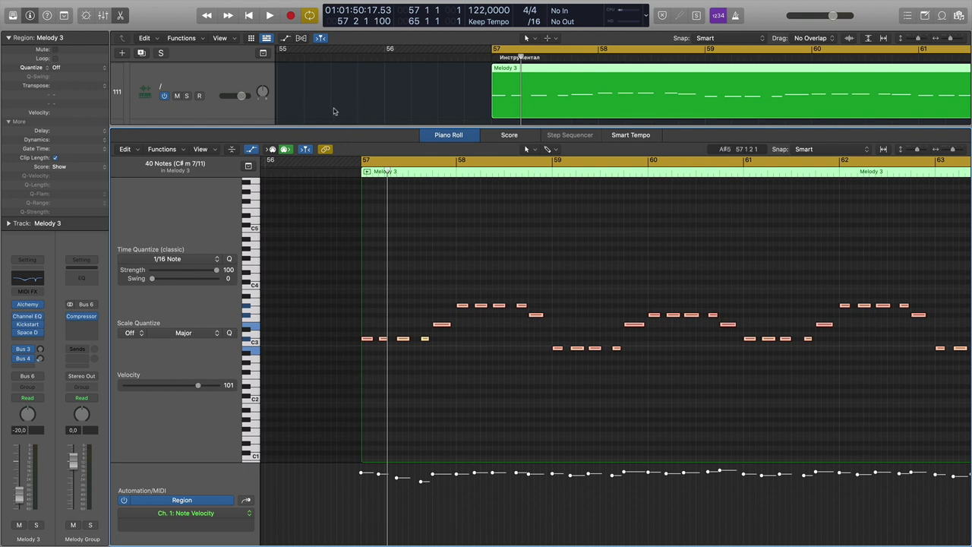
click(186, 96)
key(space)
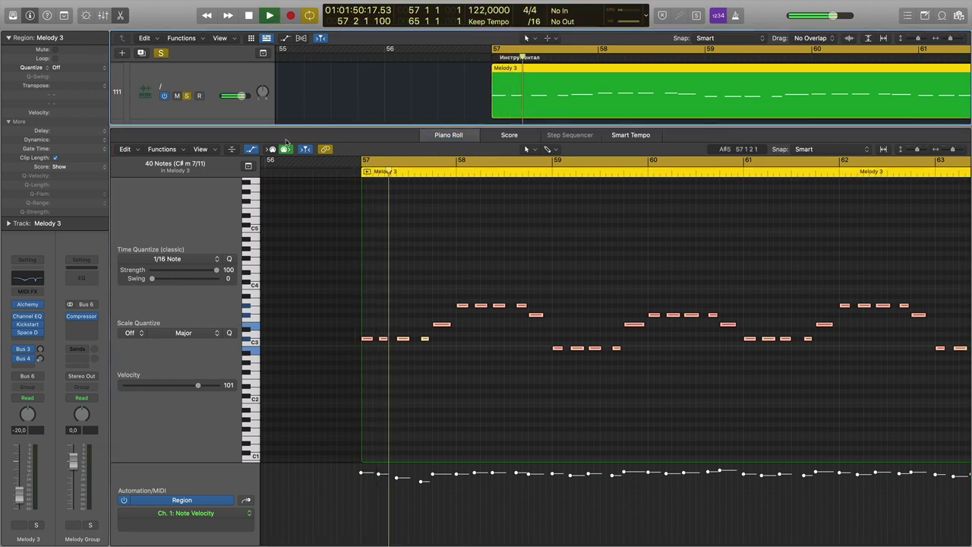
key(shift+alt+Down)
key(shift+alt+Down)
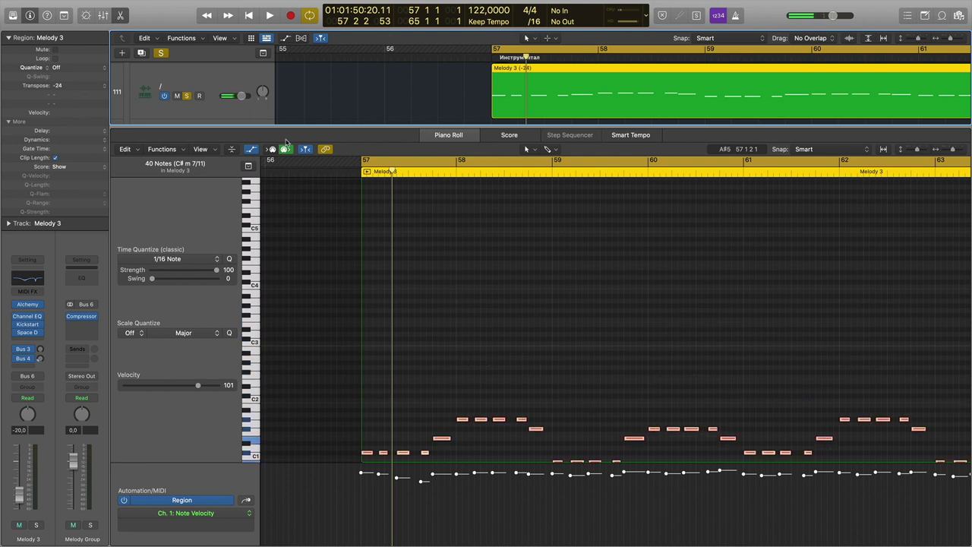
Step: Play back the transposed Melody 3 region on the soloed Sampler track
scroll(369, 286, down, 3)
scroll(370, 287, down, 1)
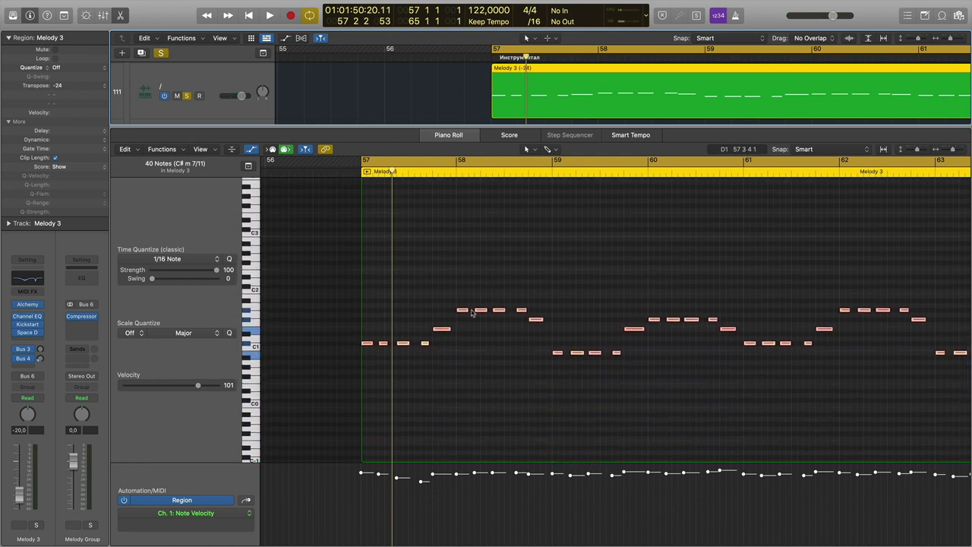
key(space)
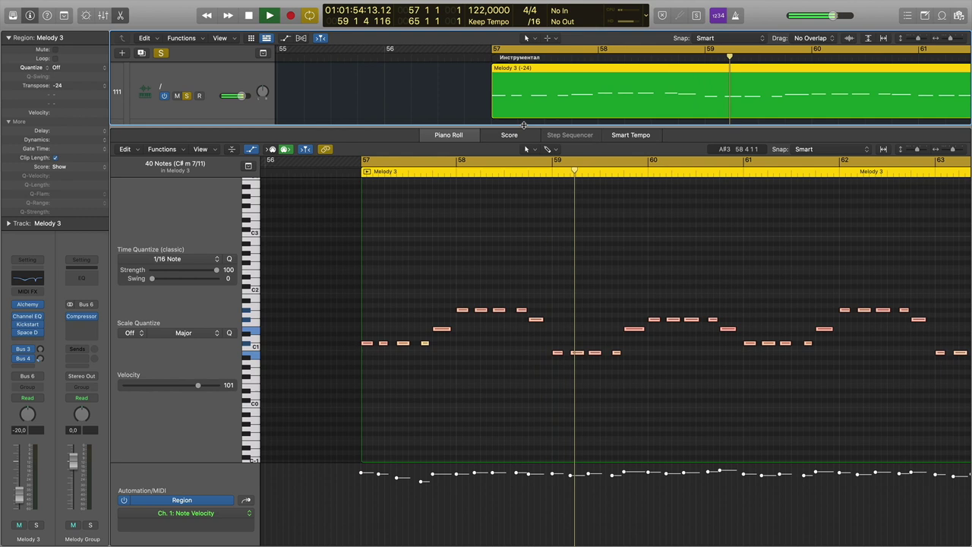
key(e)
key(space)
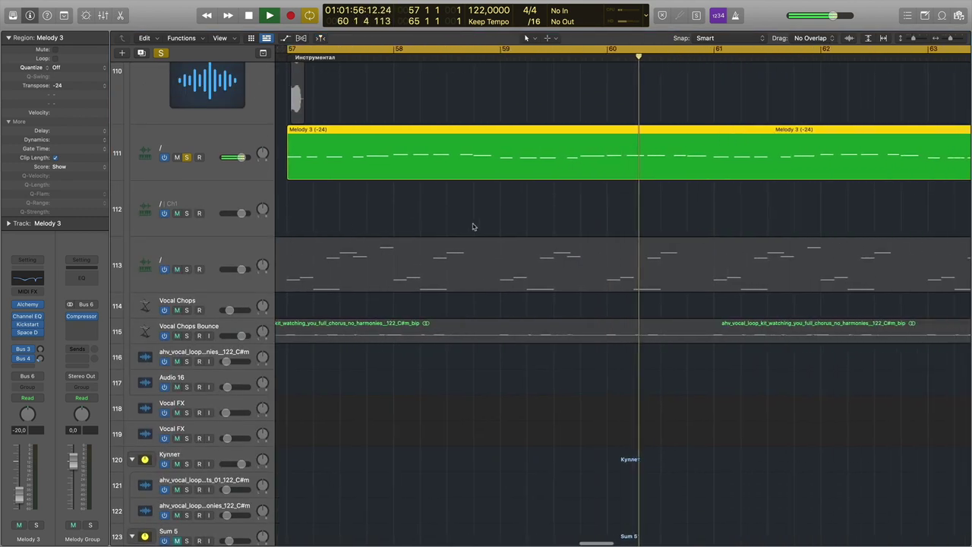
Step: Add a send to Bus 4 (Large Hall/3.9s Prince Hall One) on the Sampler track and adjust its level during playback
click(230, 159)
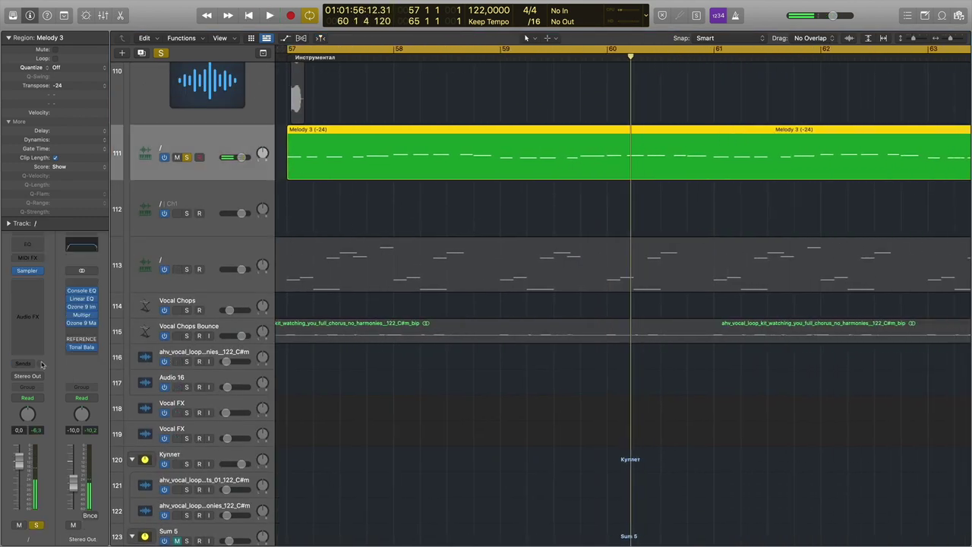
scroll(341, 224, up, 5)
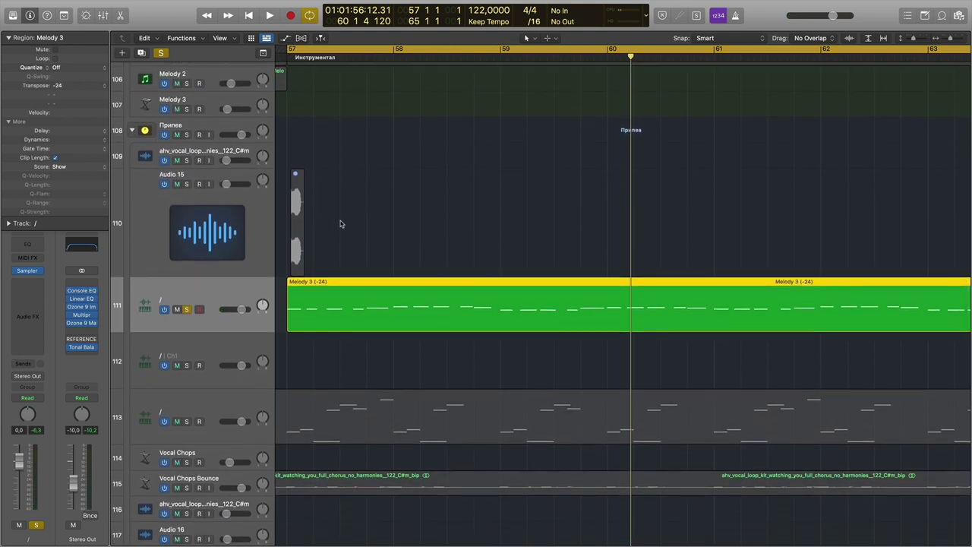
click(34, 365)
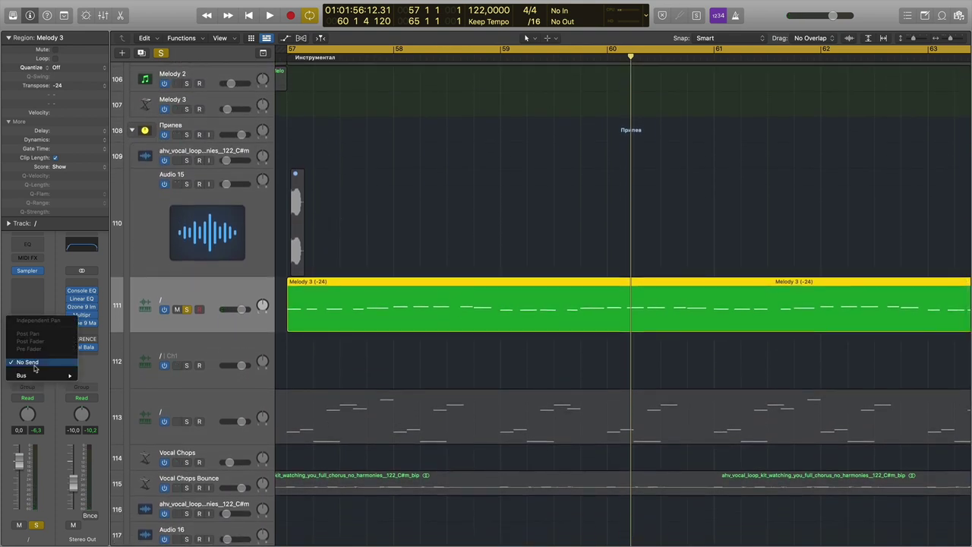
mouse_move(38, 377)
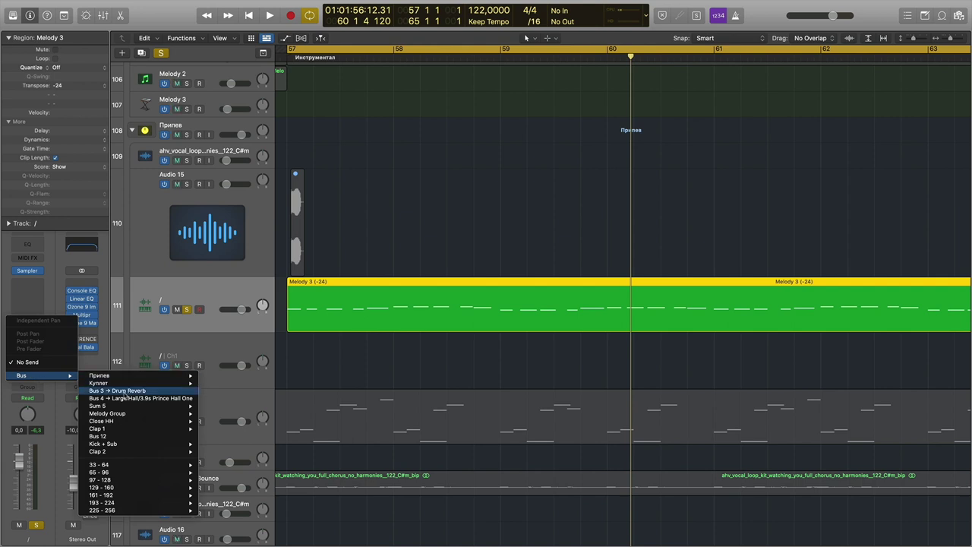
click(130, 398)
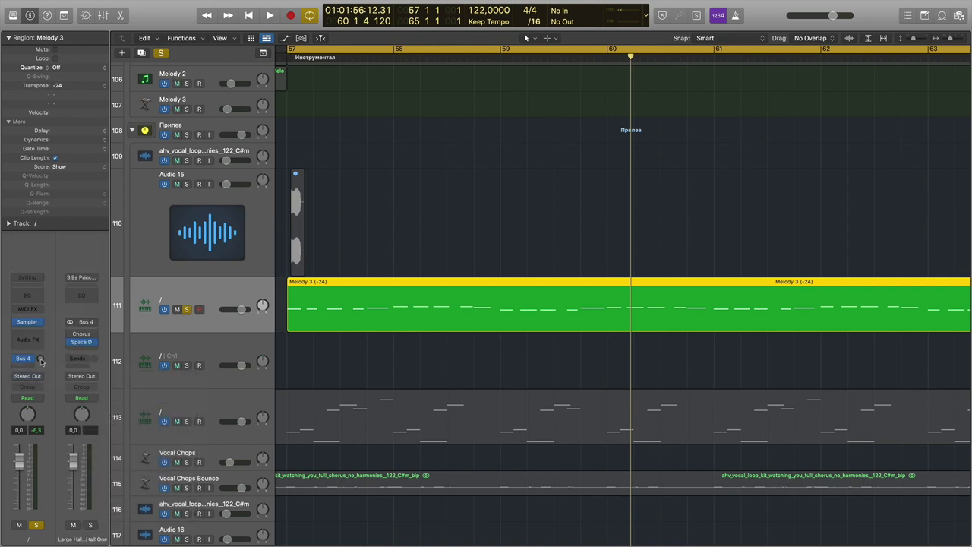
key(space)
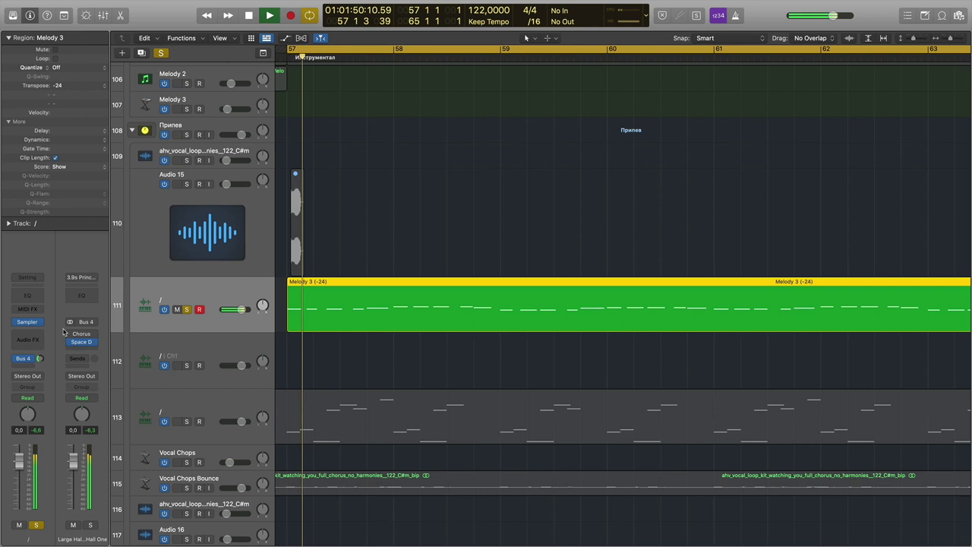
drag(40, 358, 40, 371)
key(space)
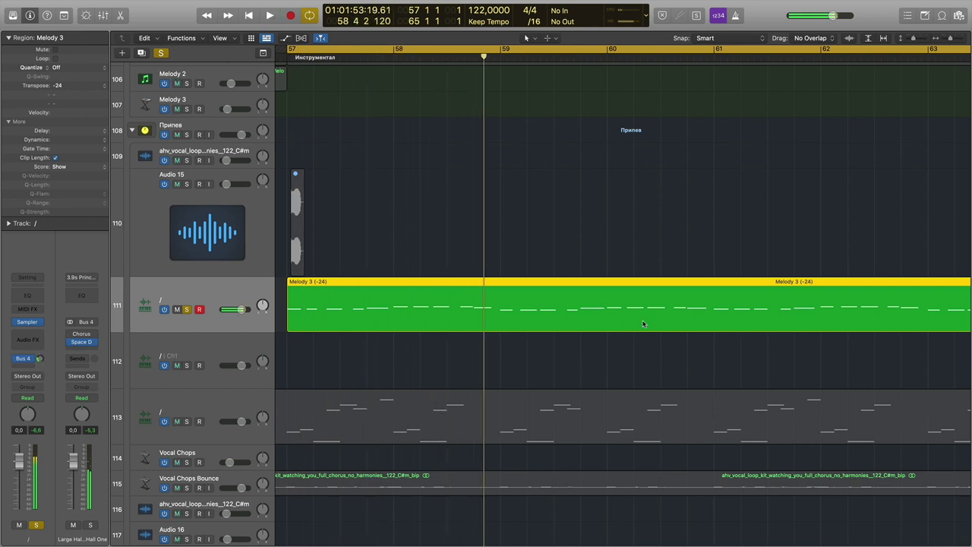
Step: Set the playhead to bar 57 and extend the muted Audio 15 vocal slice to about bar 62
scroll(626, 347, left, 2)
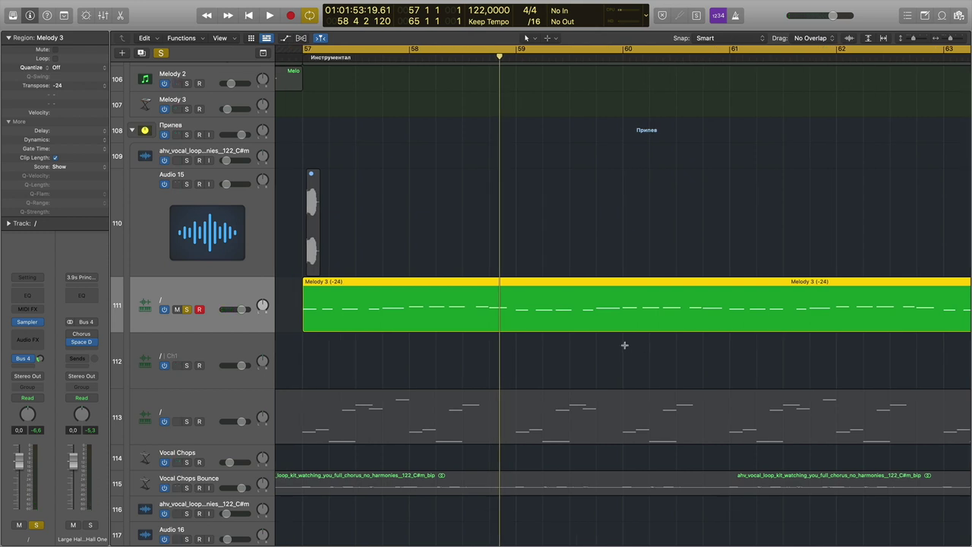
key(super+Left)
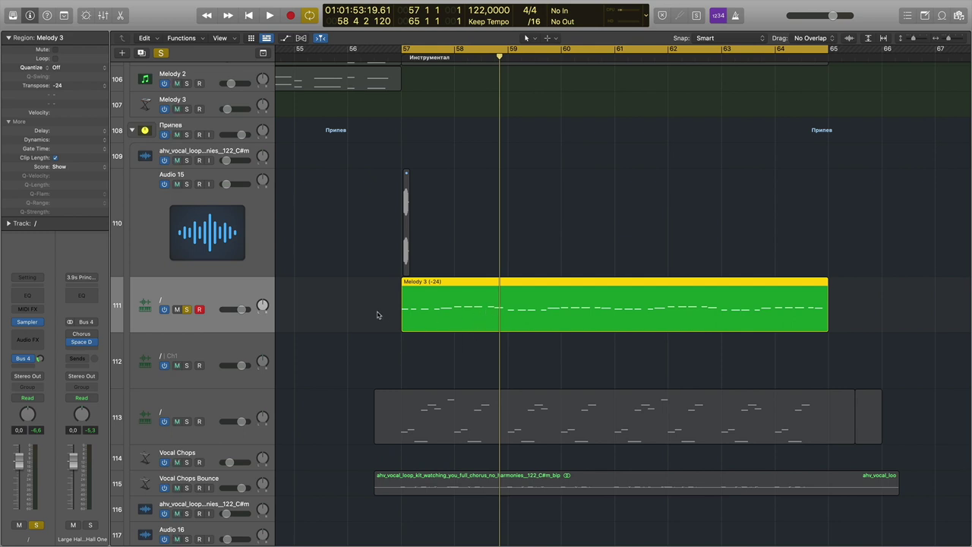
click(402, 58)
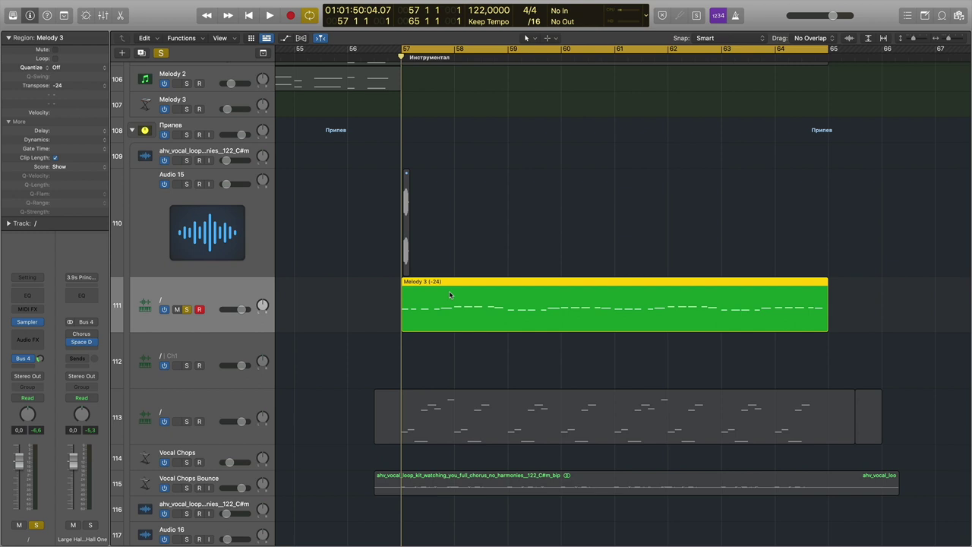
click(376, 305)
click(406, 255)
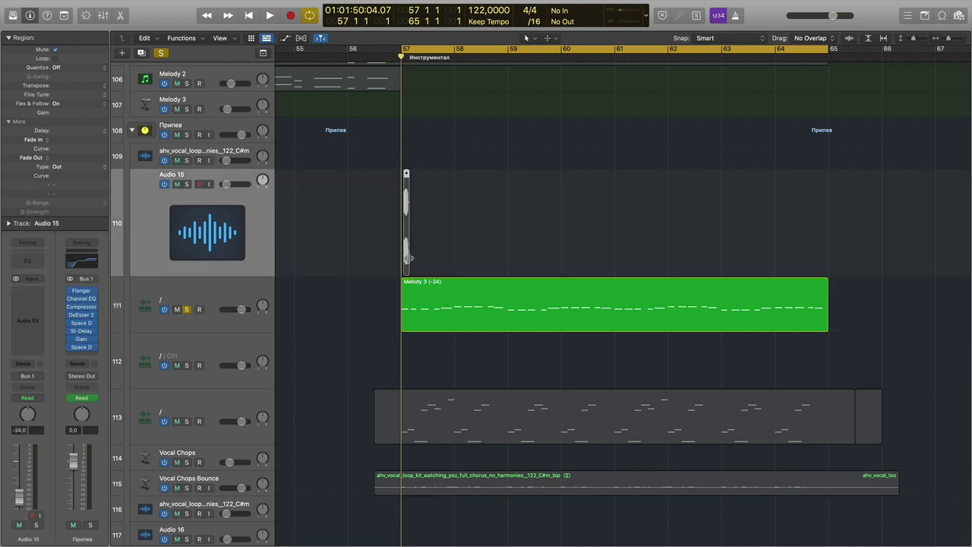
drag(407, 256, 665, 259)
right_click(514, 221)
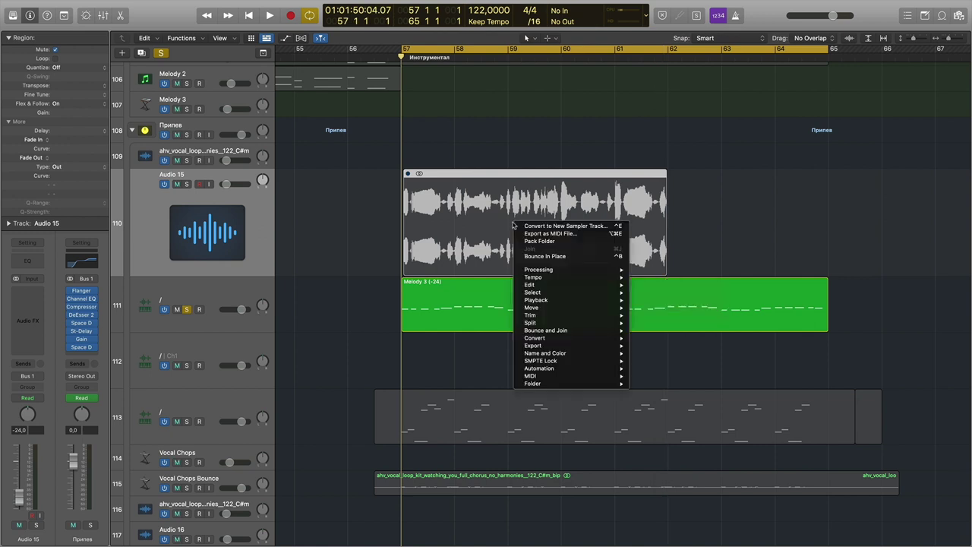
mouse_move(548, 339)
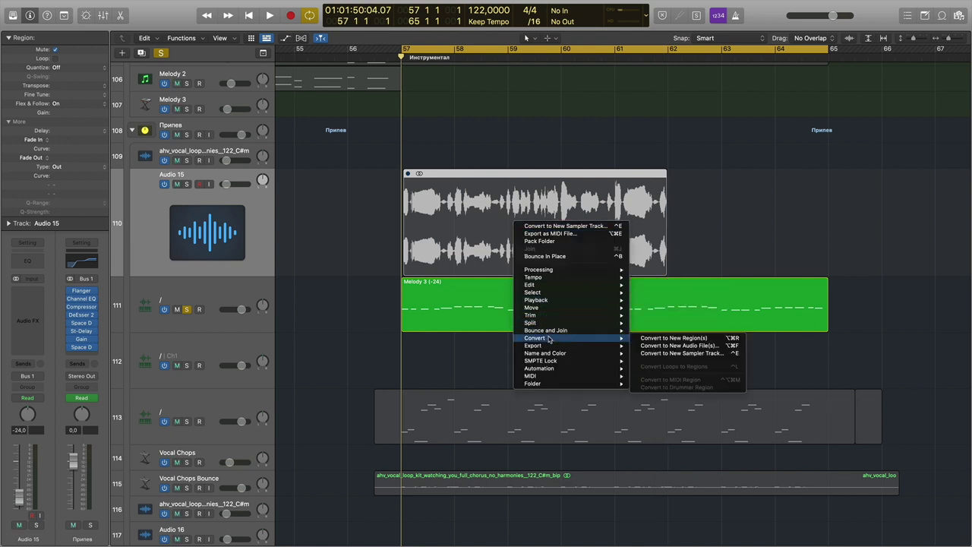
click(681, 354)
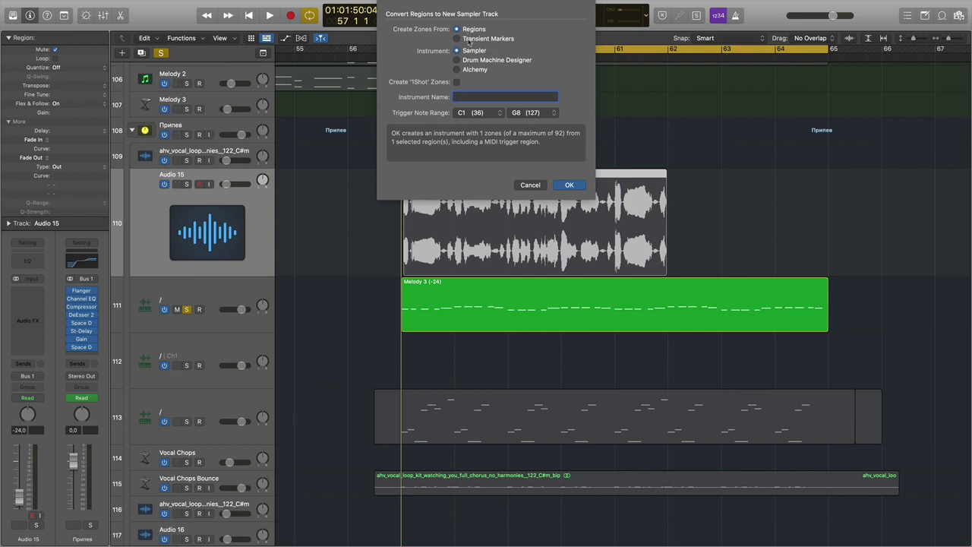
click(529, 185)
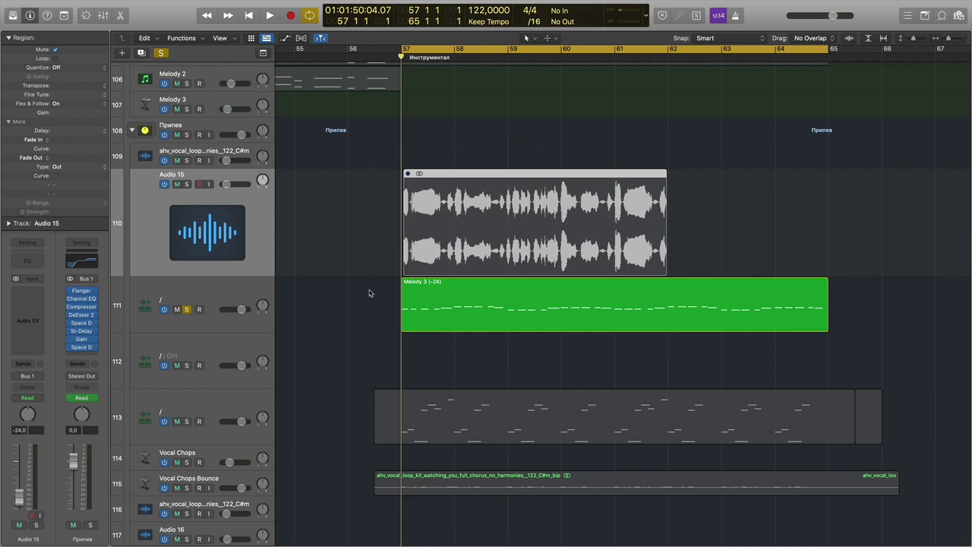
Step: Examine the notes of the transposed Melody 3 region in the Piano Roll, and close the editor
click(454, 285)
double_click(454, 286)
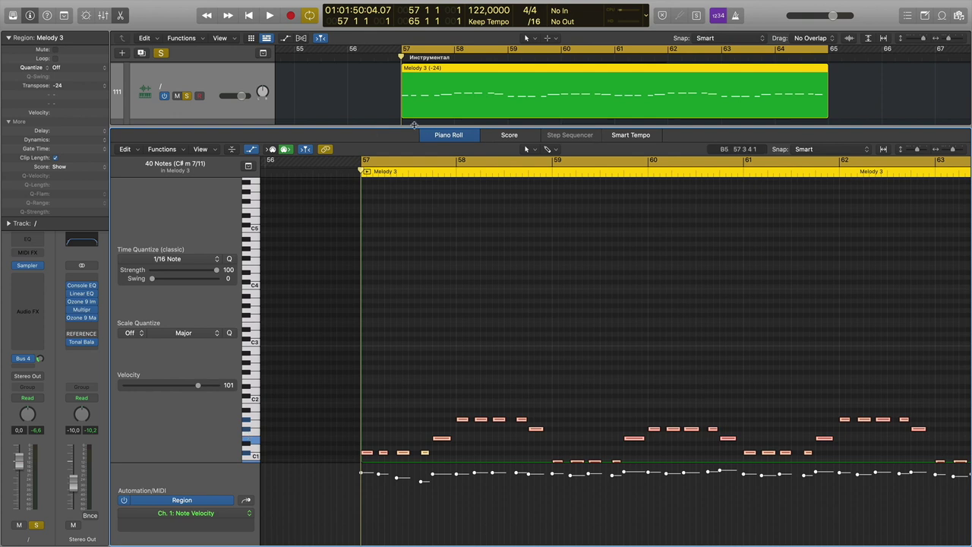
key(p)
scroll(527, 225, up, 6)
scroll(524, 228, down, 2)
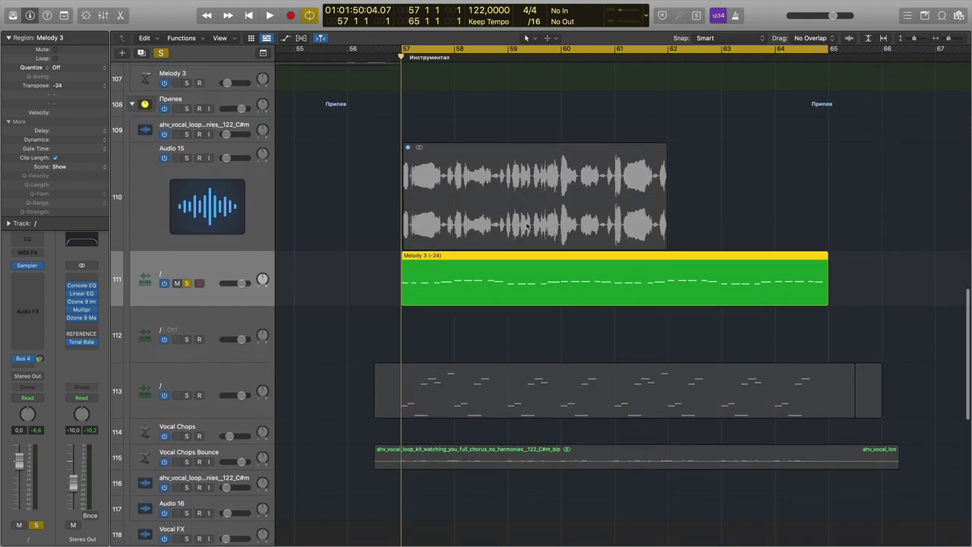
Step: Turn off solo on the Sampler track that holds the transposed Melody 3 region
click(186, 258)
scroll(487, 255, up, 3)
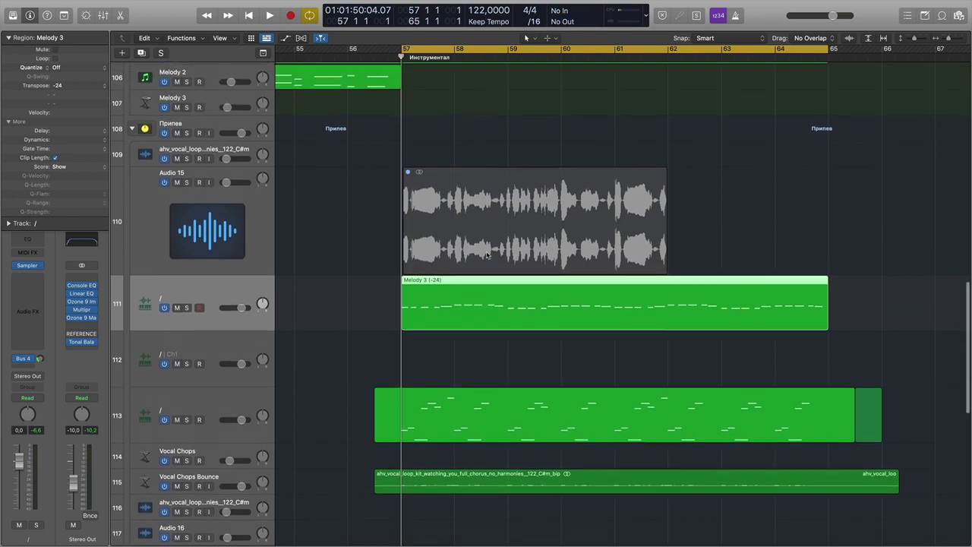
scroll(486, 256, right, 2)
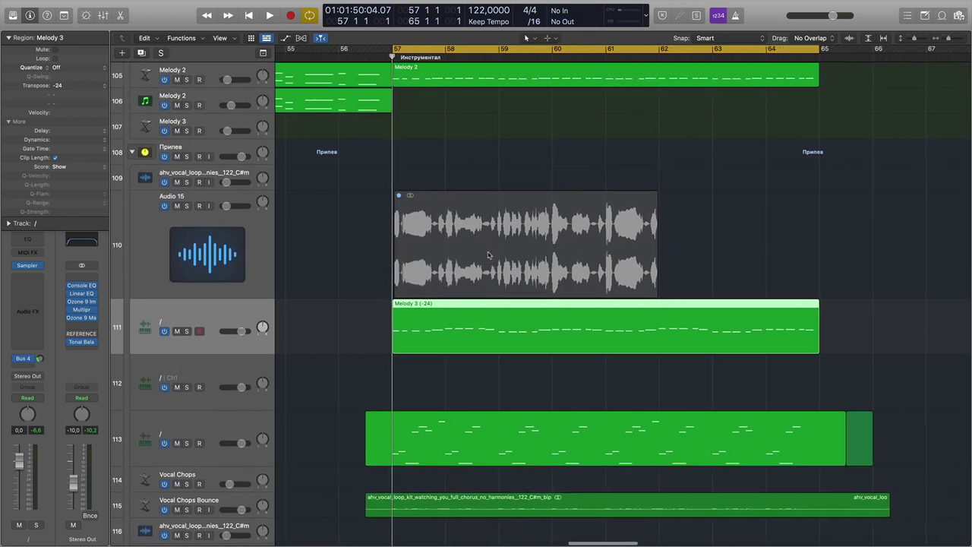